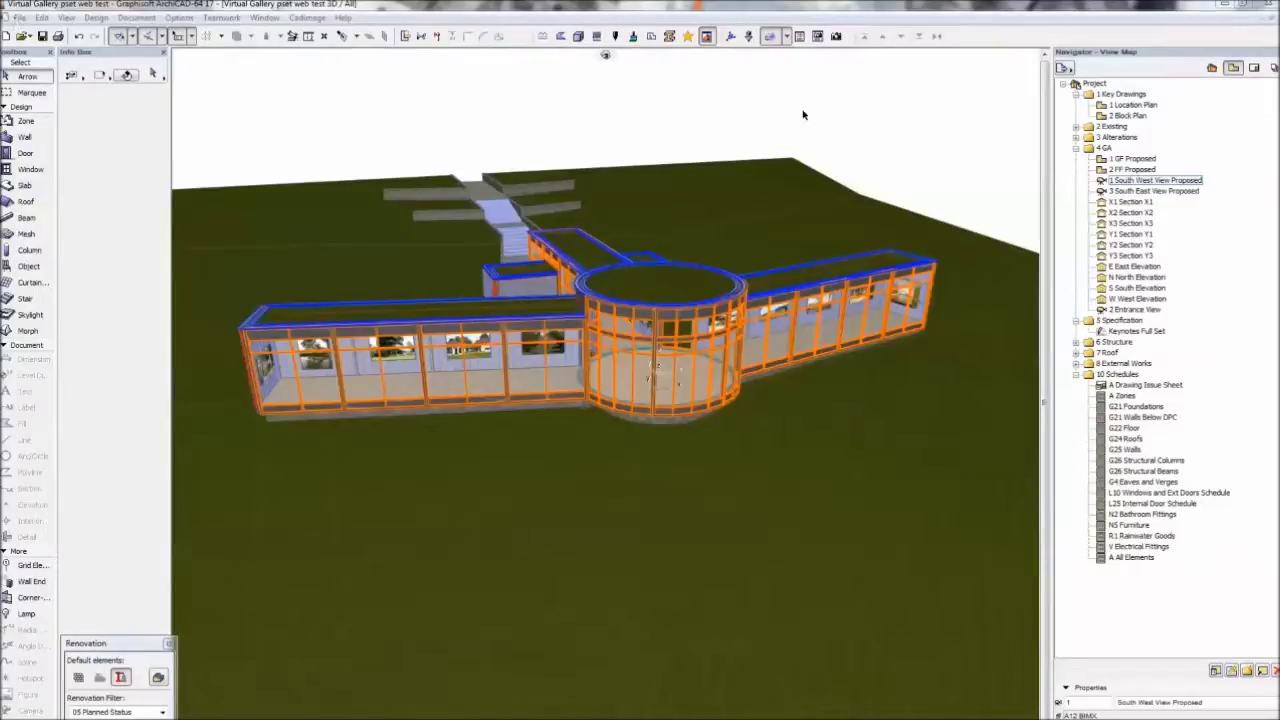
Step: Open IFC Scheme Setup from File > File Special > IFC 2x3 and start a new custom property
click(20, 19)
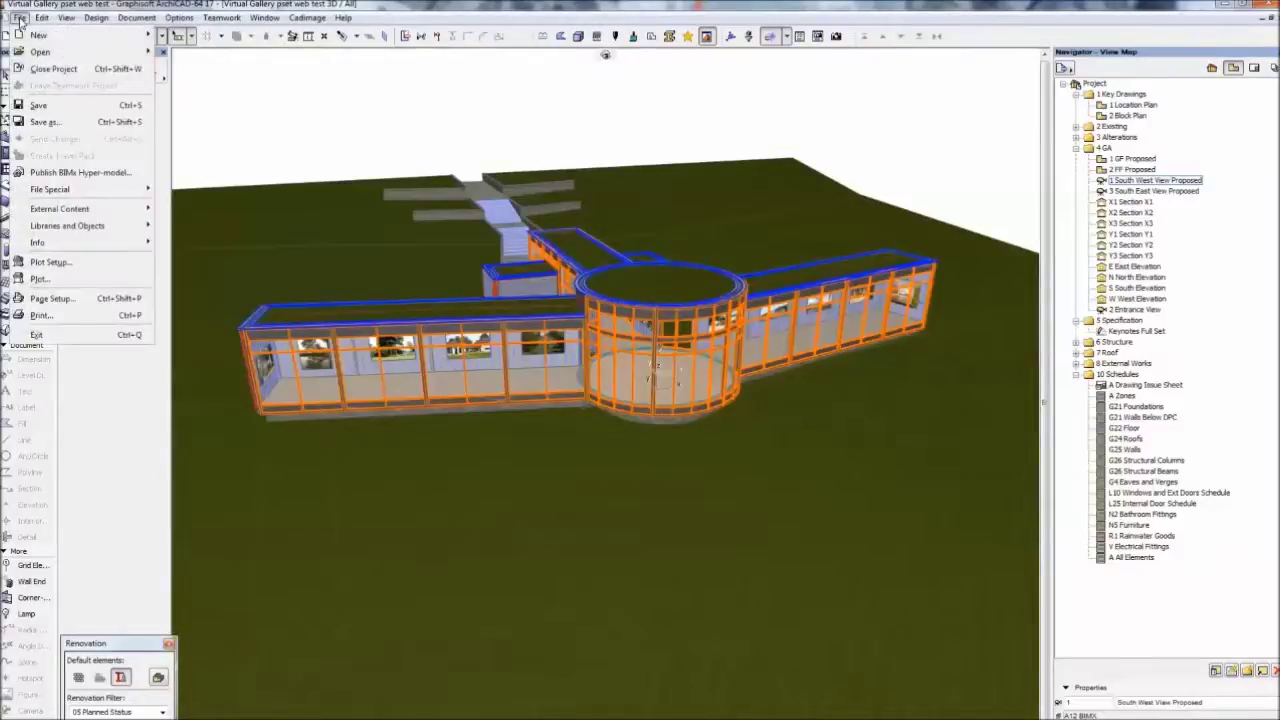
mouse_move(55, 193)
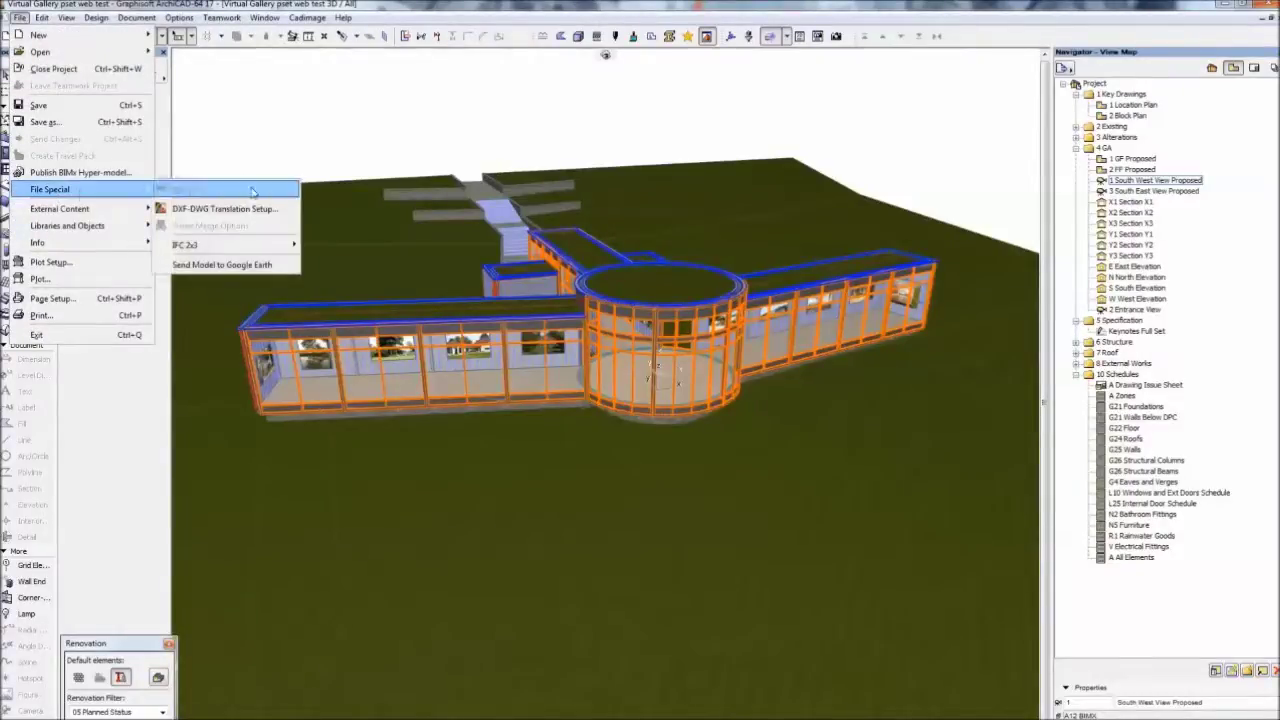
mouse_move(193, 249)
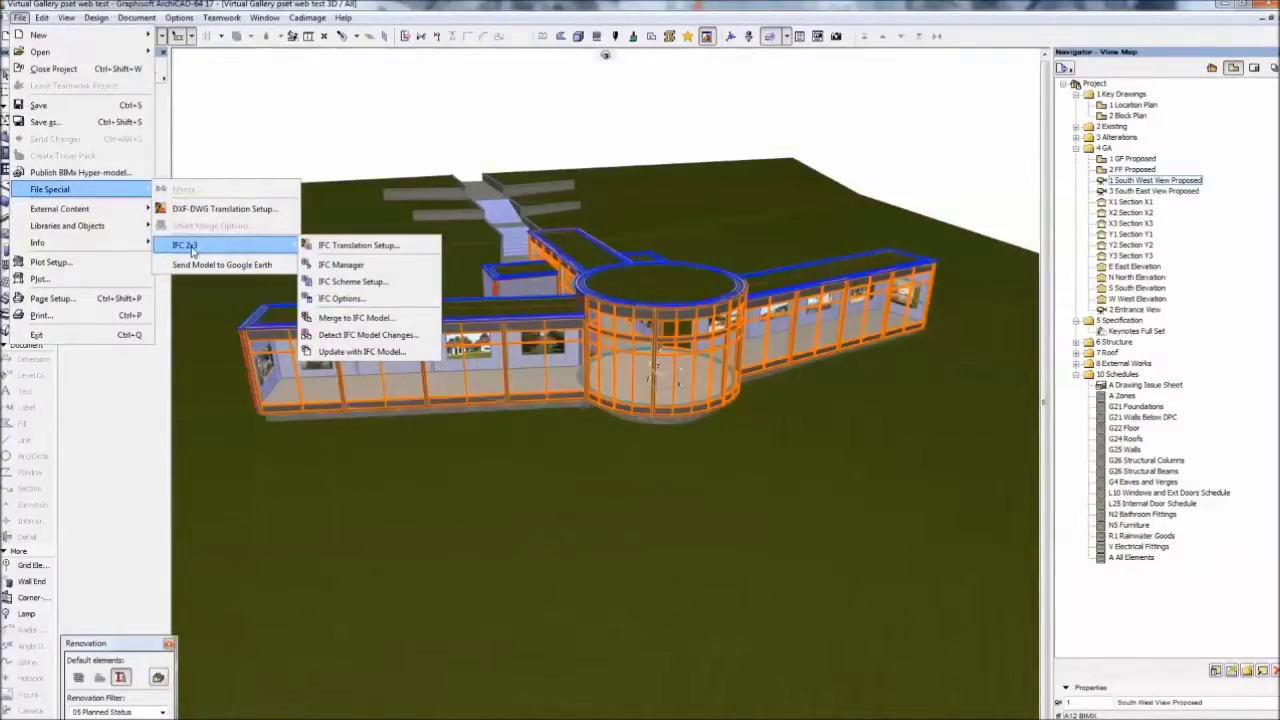
click(379, 282)
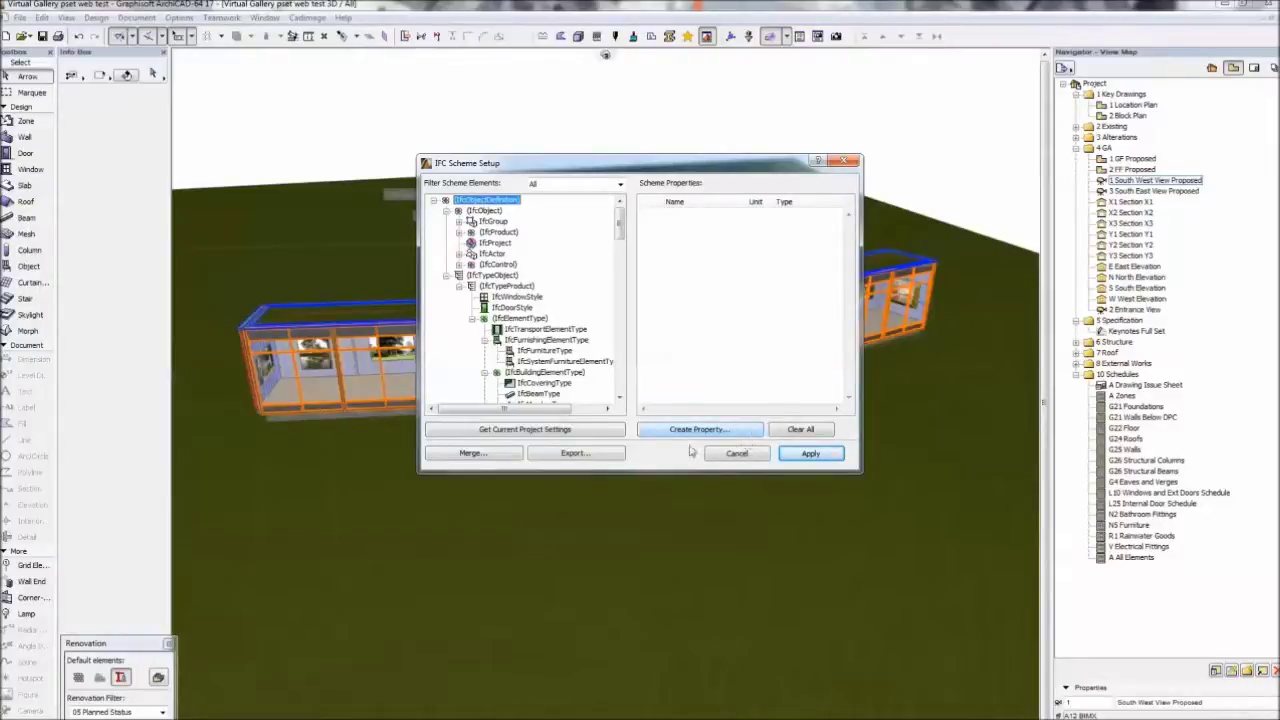
click(743, 433)
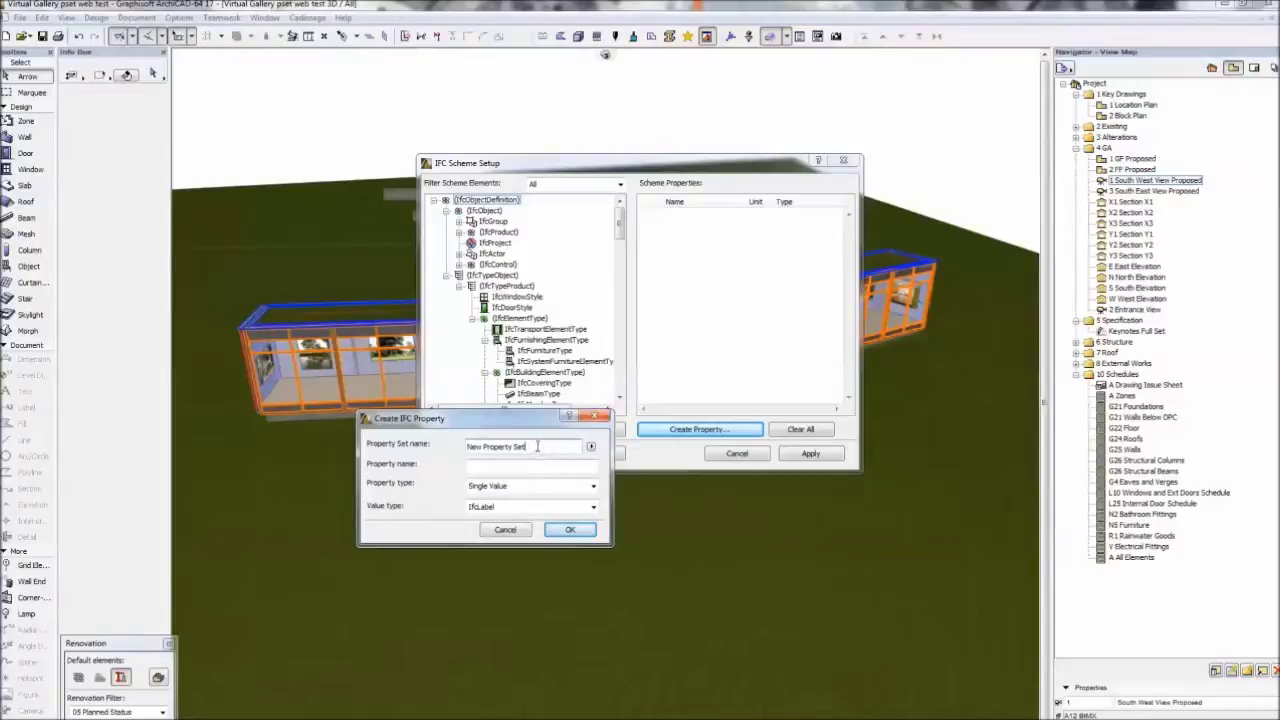
Step: Rename the new property set from New Property Set to Pset_WebLink
drag(537, 446, 420, 462)
text(Pset_)
click(474, 465)
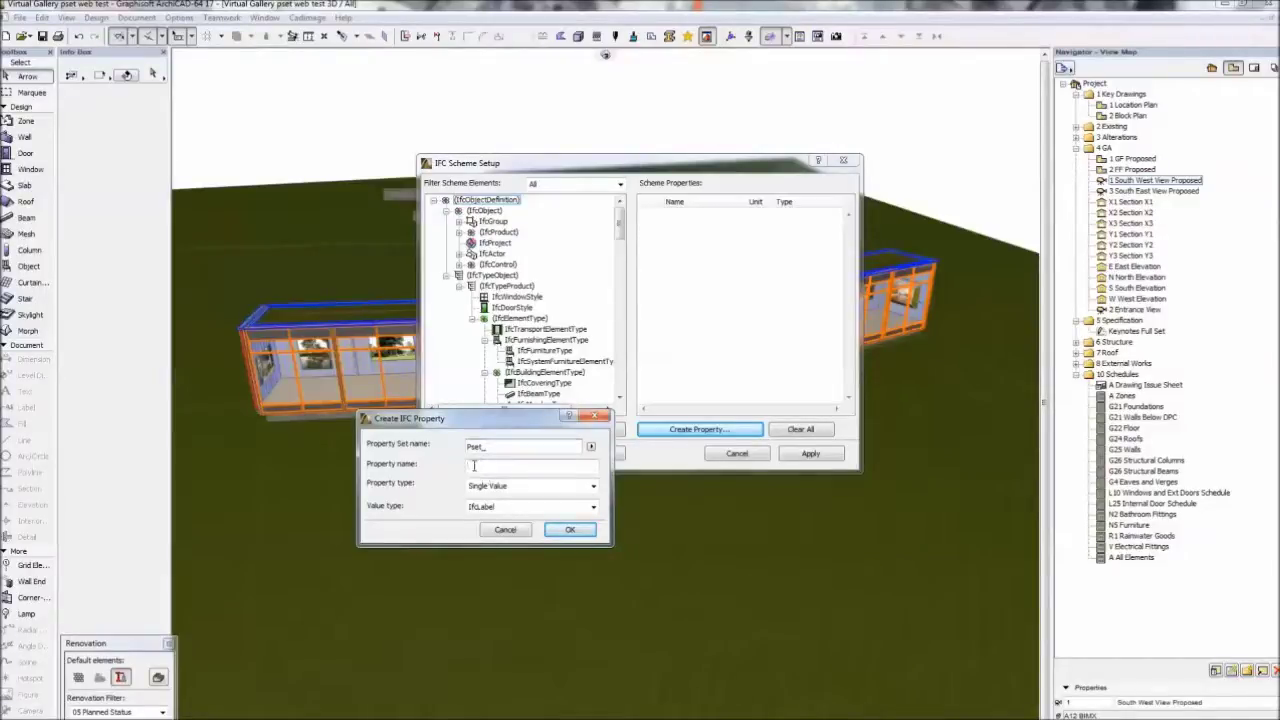
click(508, 447)
text(WibLin)
text(k)
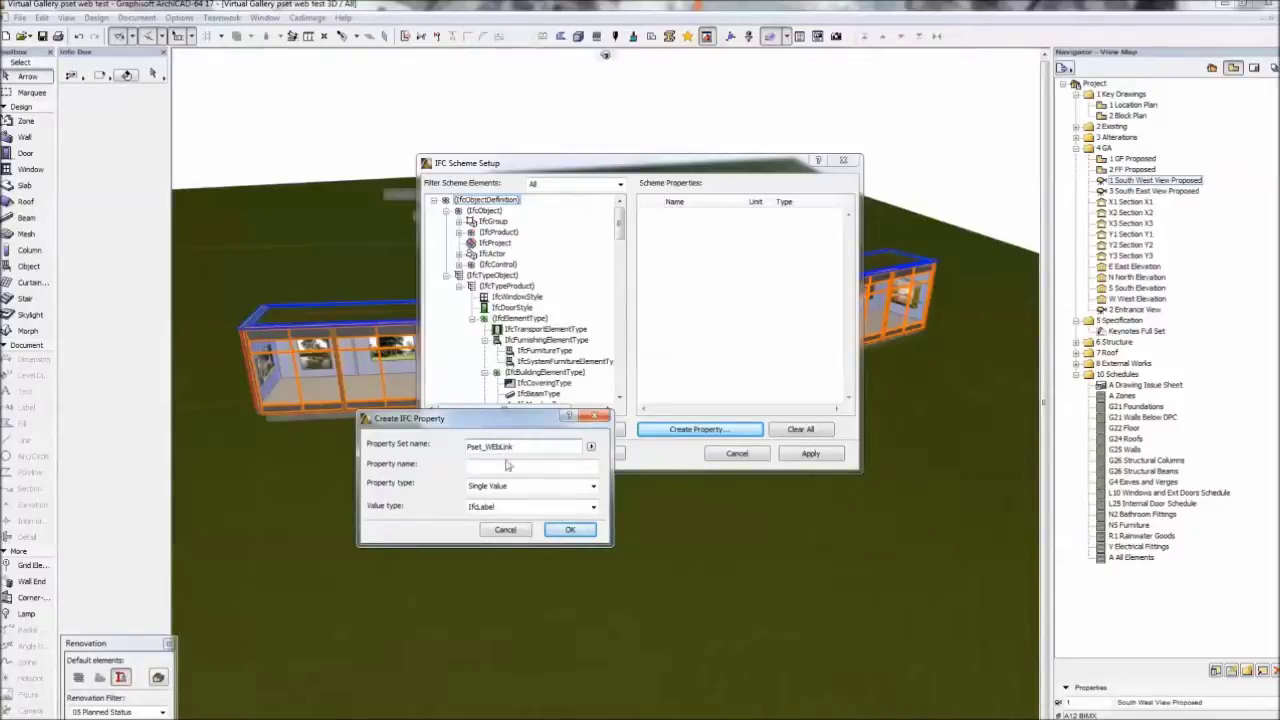
click(492, 447)
key(BackSpace)
text(e)
Step: Name the property URL, create it, and apply the scheme changes
click(478, 464)
text(URL)
click(572, 529)
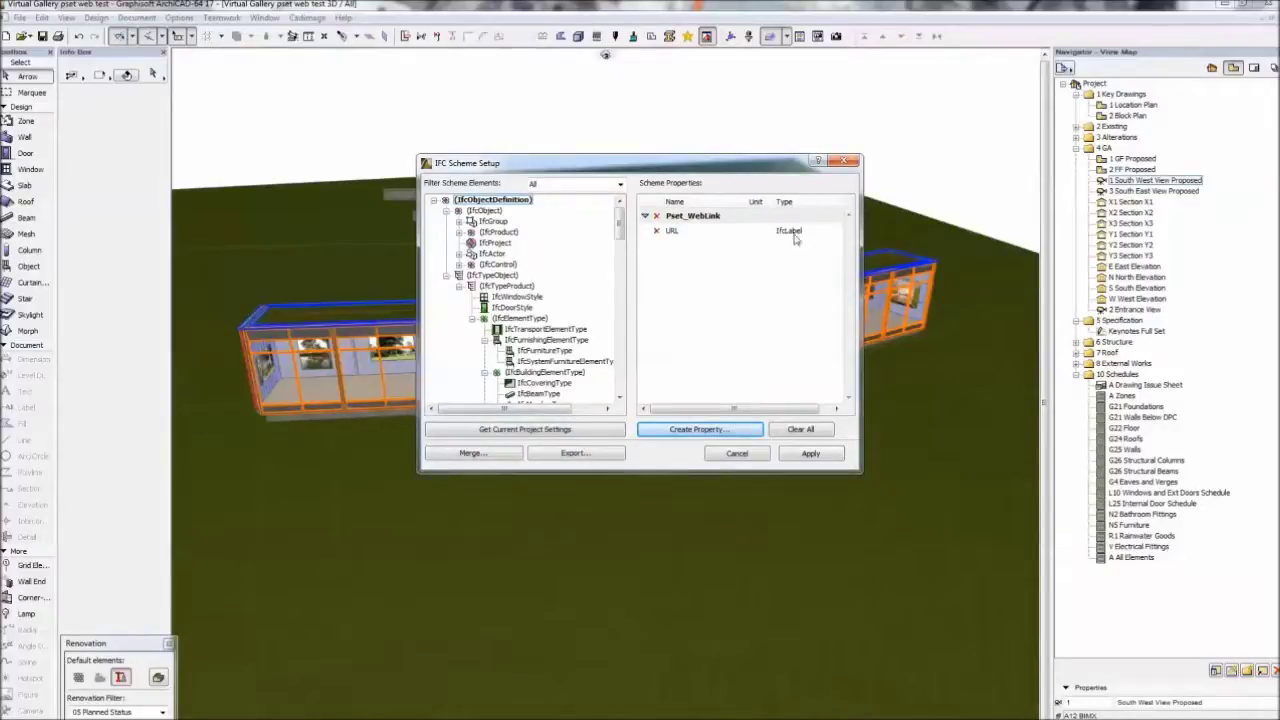
click(740, 232)
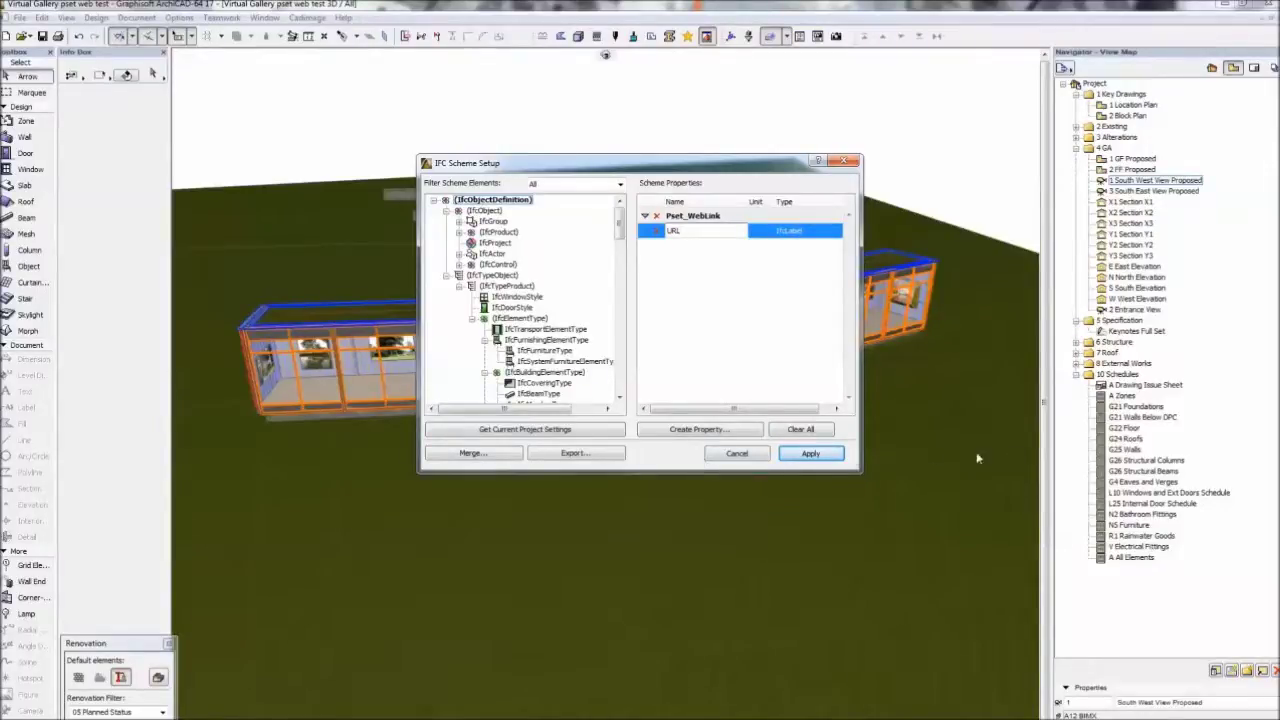
click(797, 456)
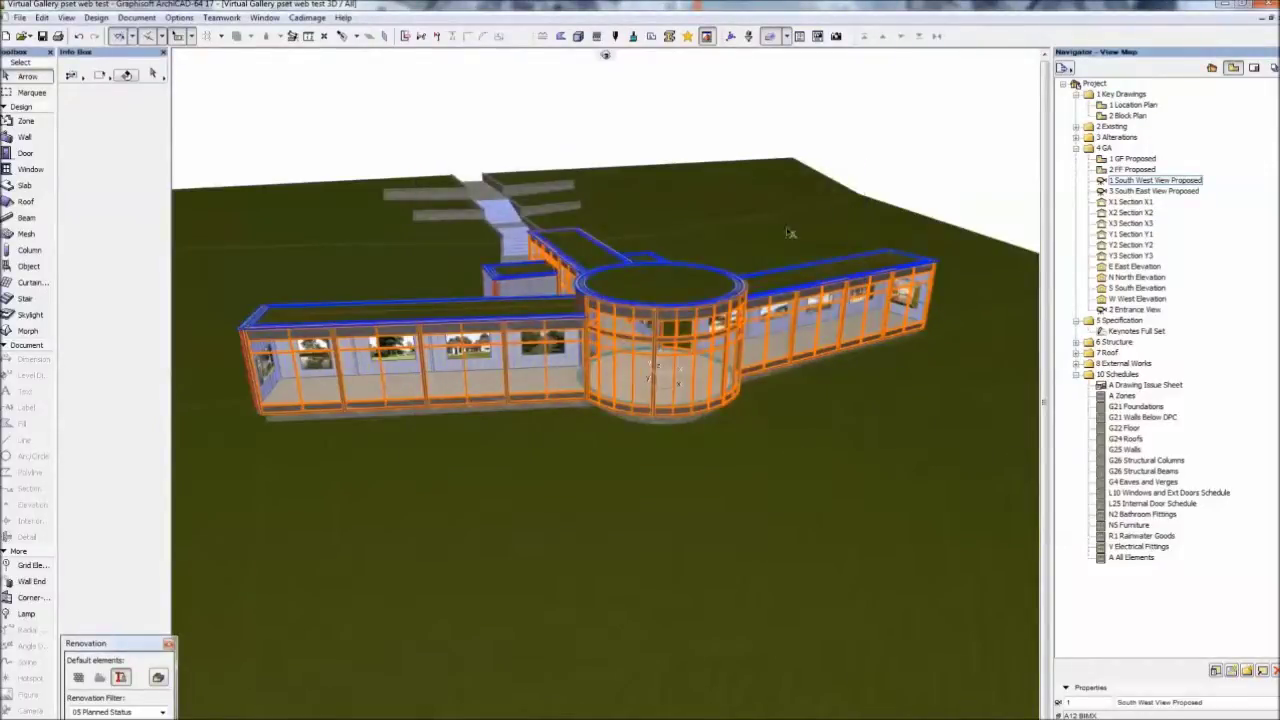
Step: Enable the Pset_WebLink URL property for the selected curtain wall in its IFC property manager
click(820, 307)
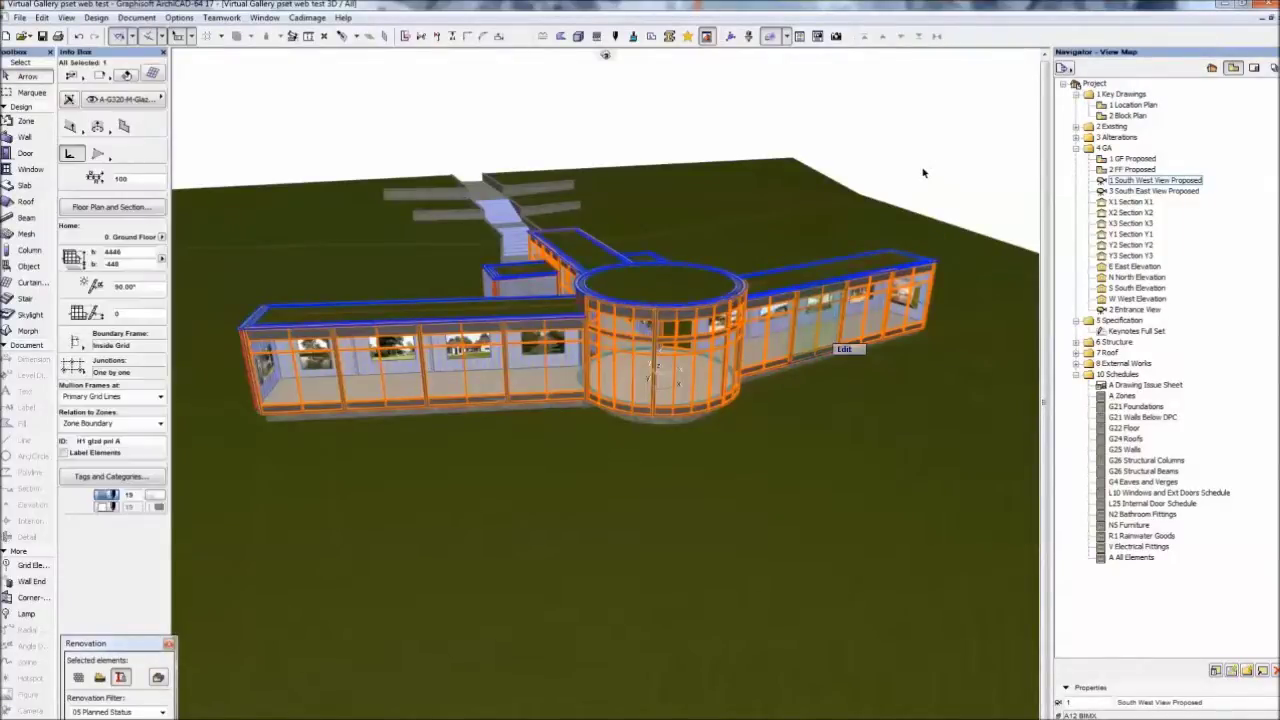
key(ctrl+t)
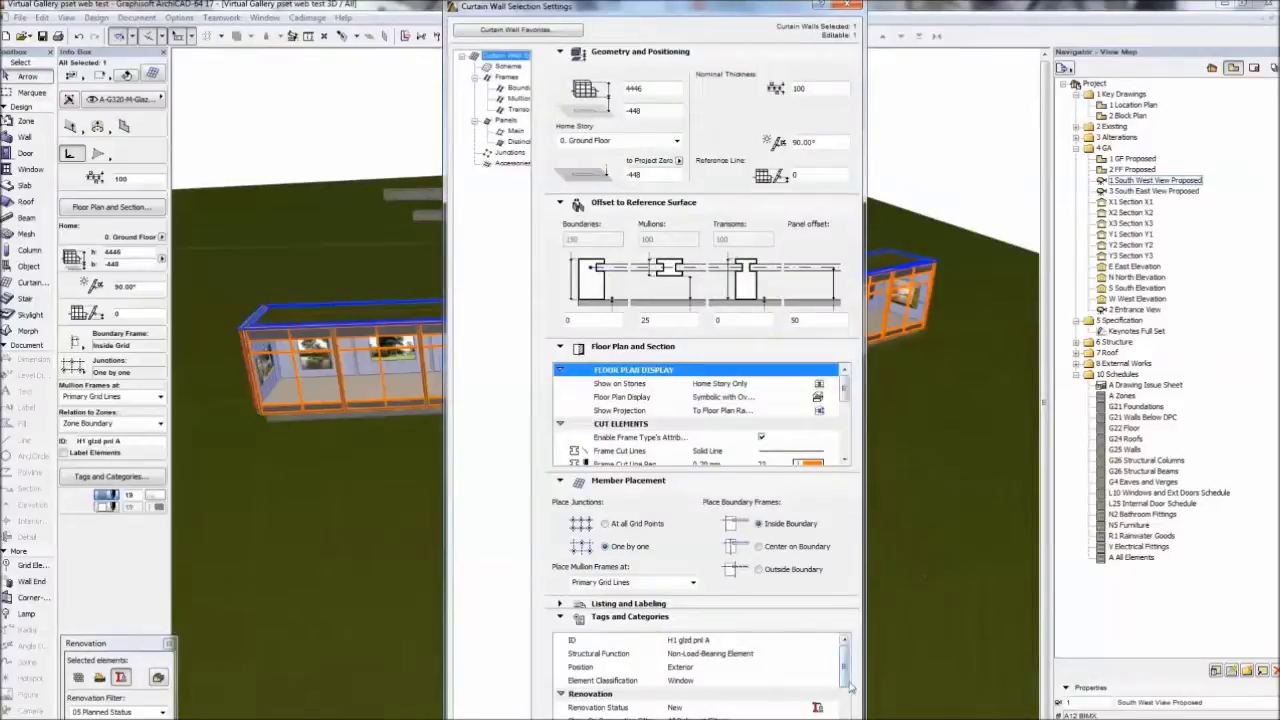
scroll(850, 688, down, 3)
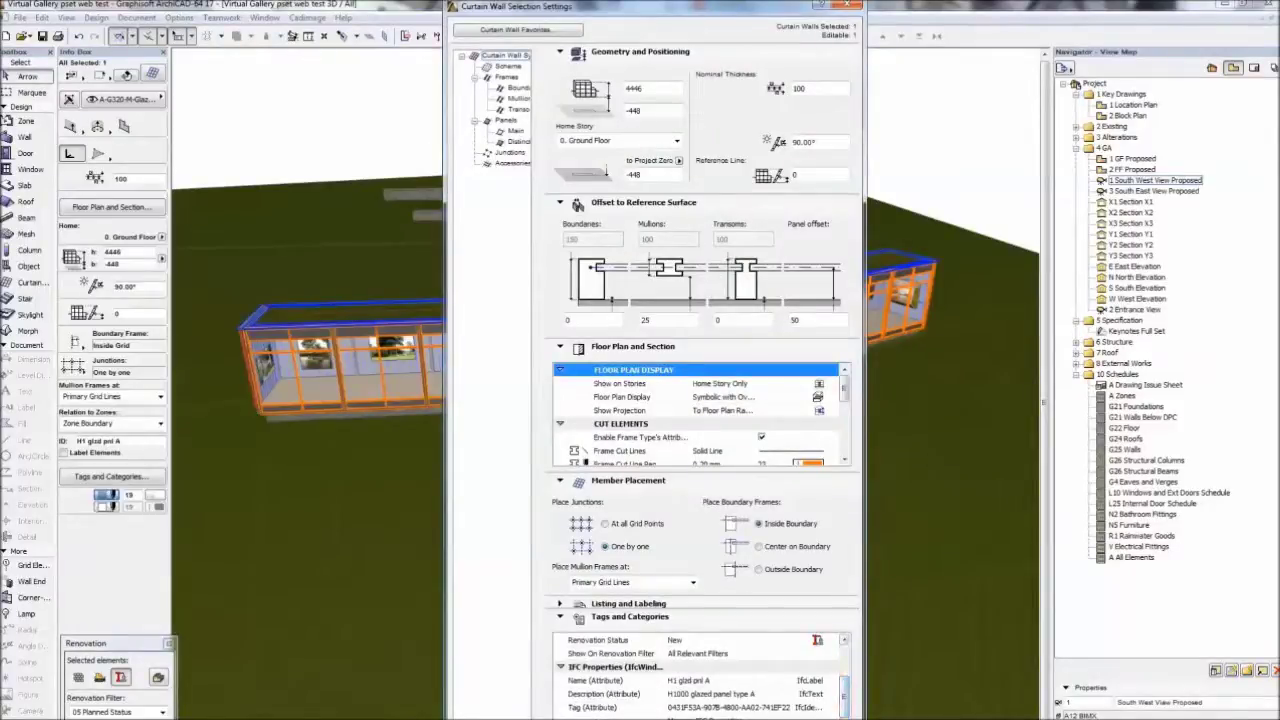
click(724, 716)
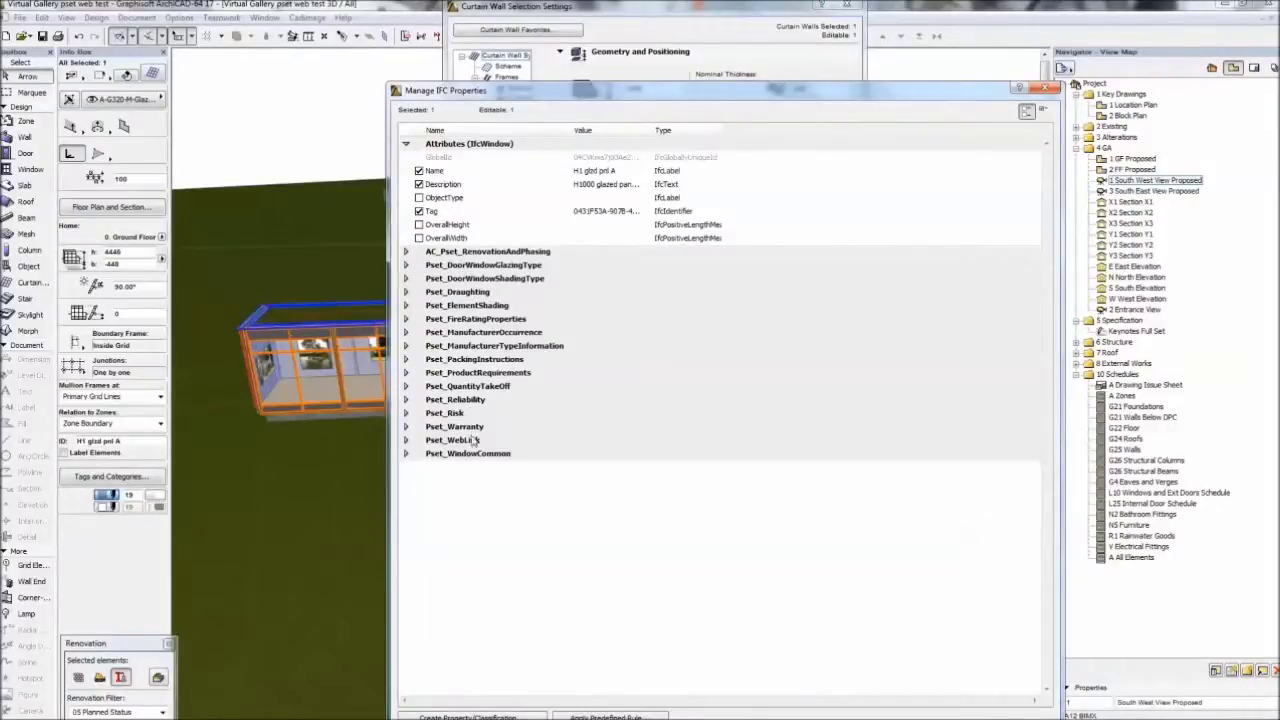
click(406, 440)
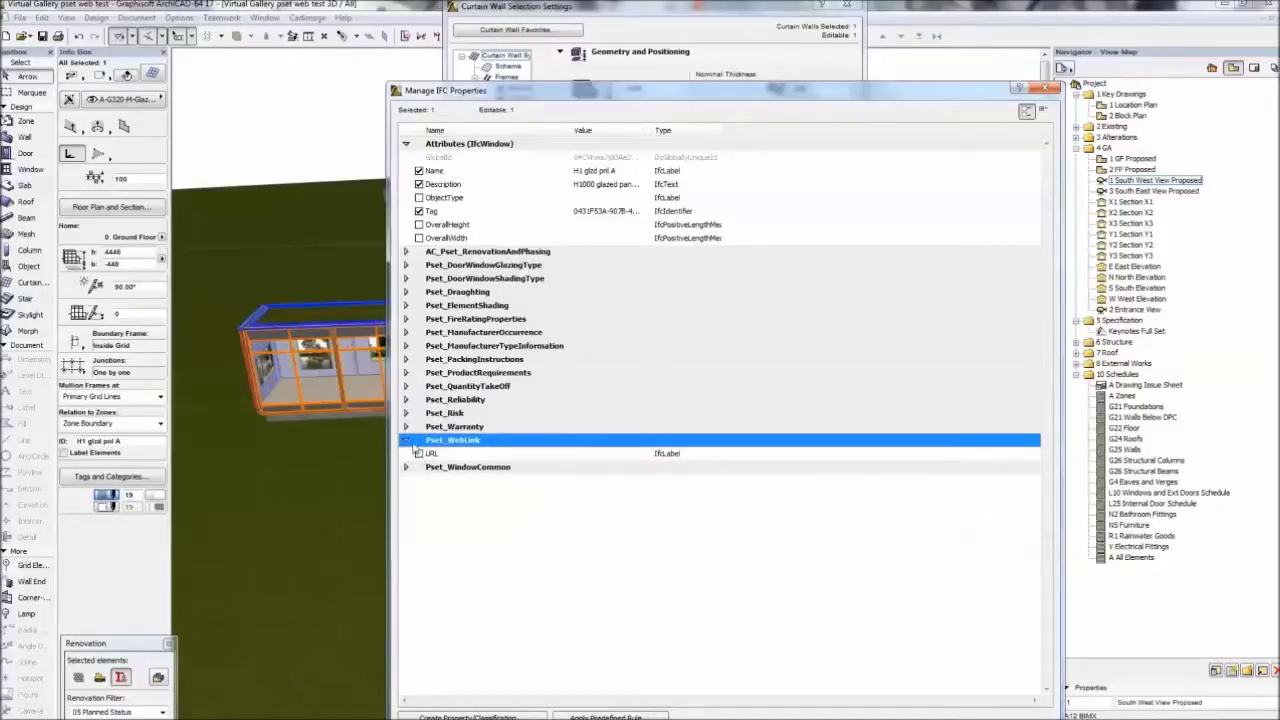
click(424, 456)
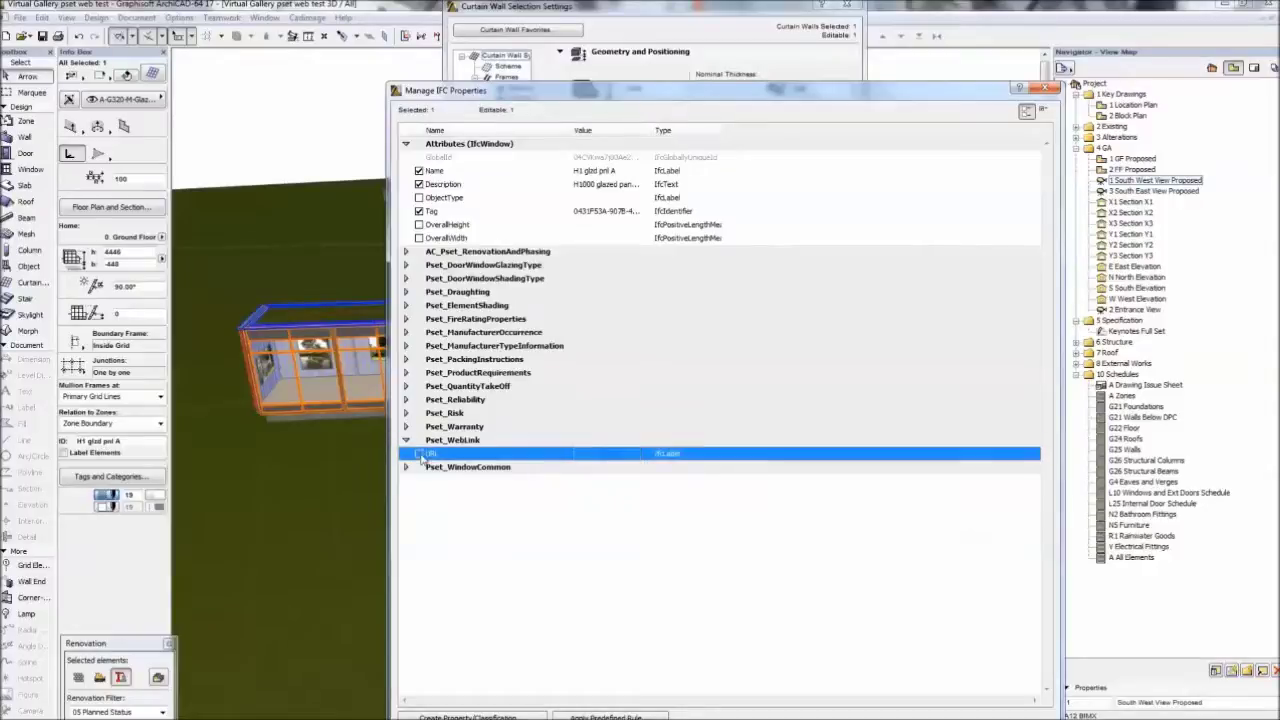
click(420, 454)
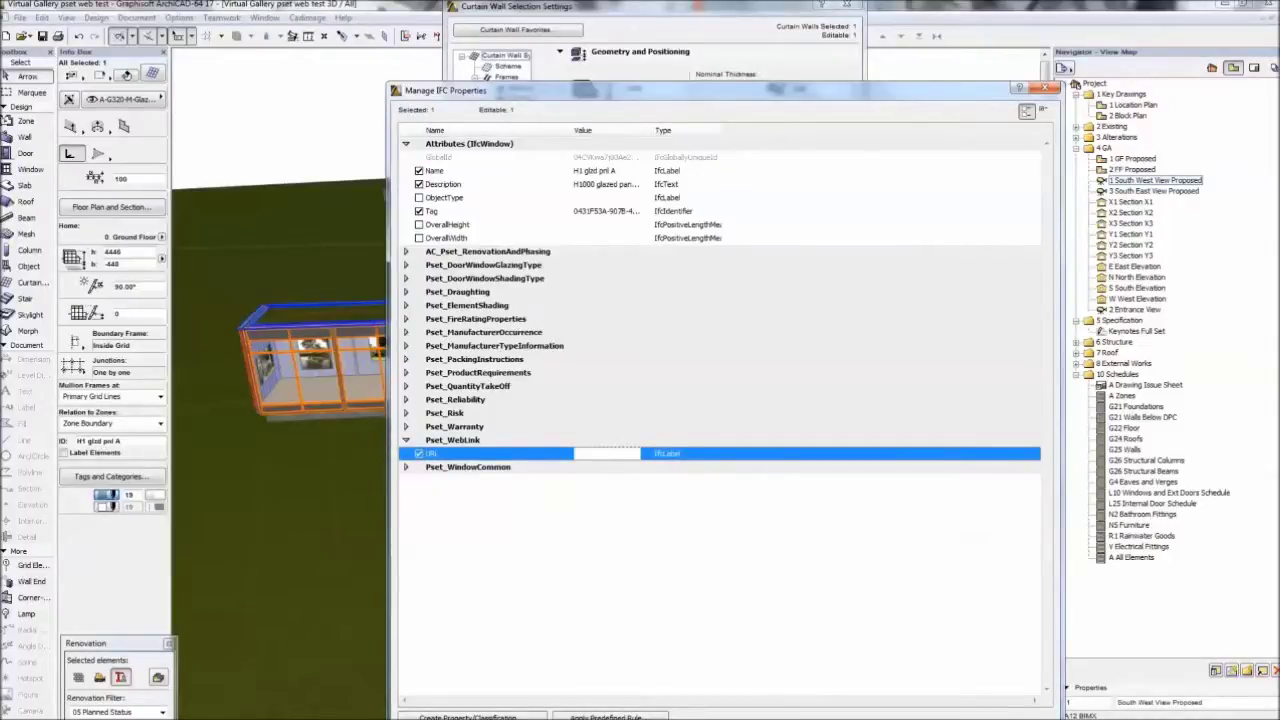
key(Return)
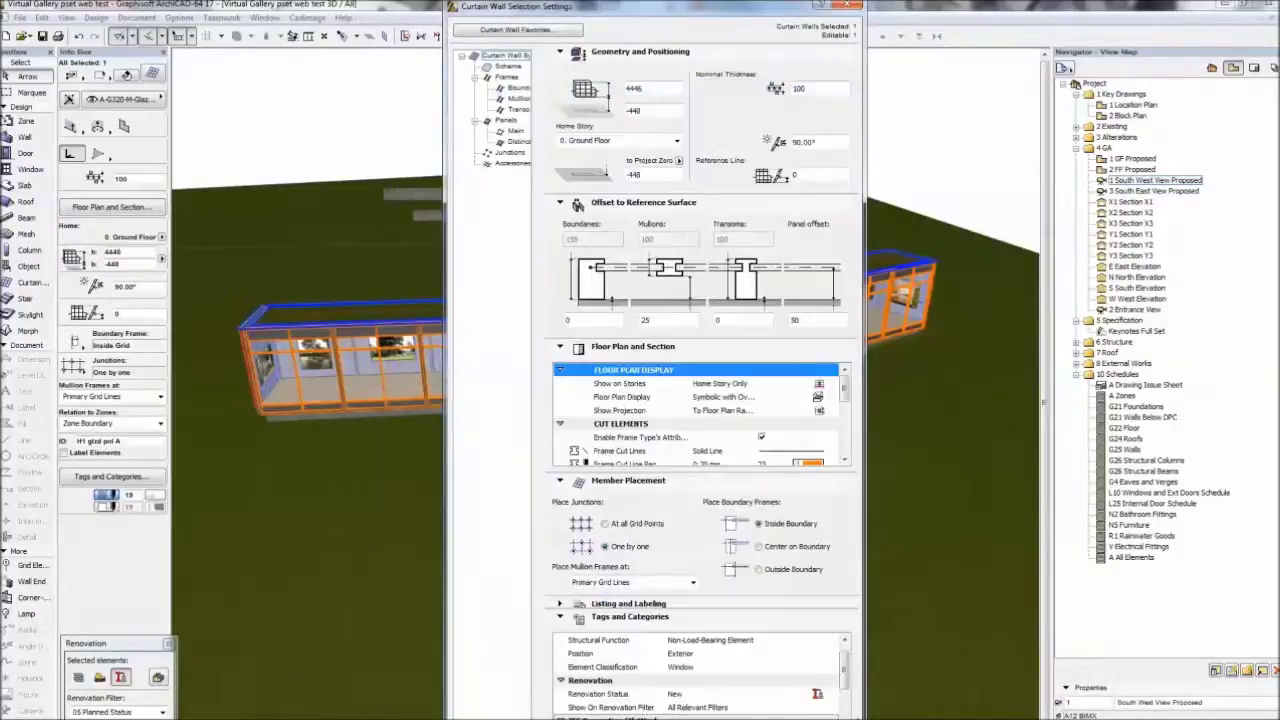
Step: Close the curtain wall settings and switch to the Dropbox folder in the browser
scroll(845, 672, down, 3)
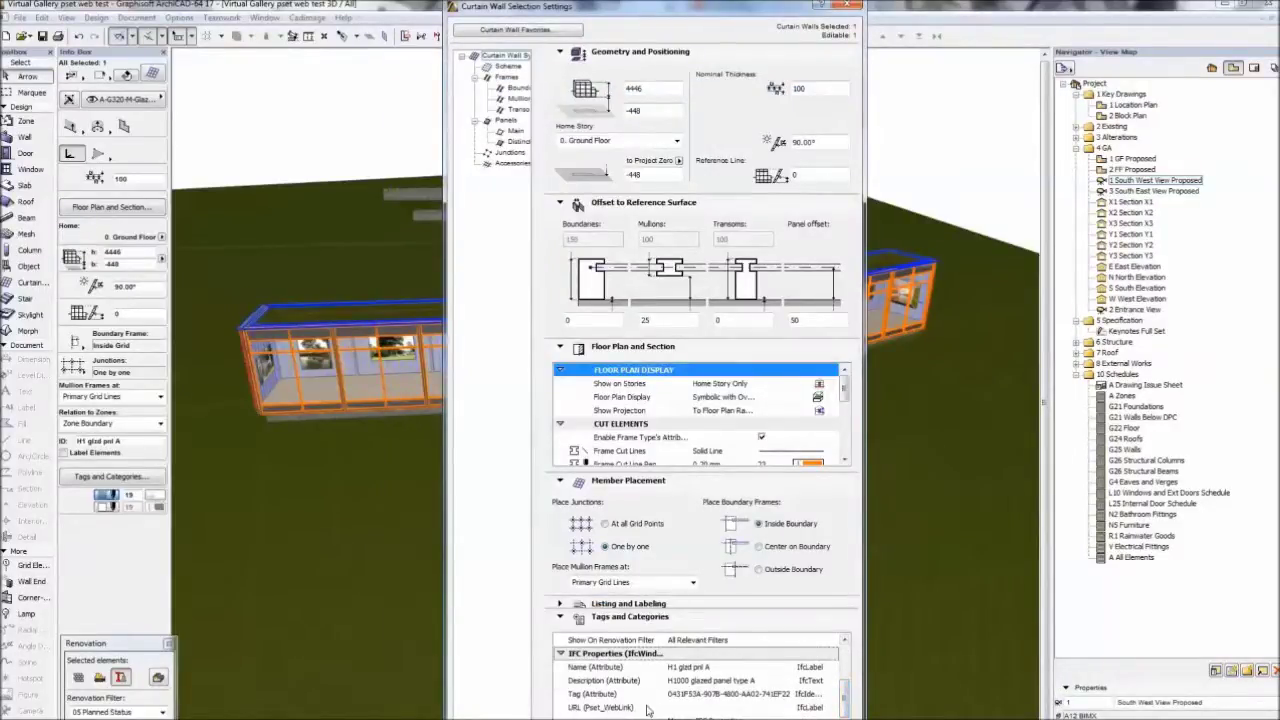
click(690, 708)
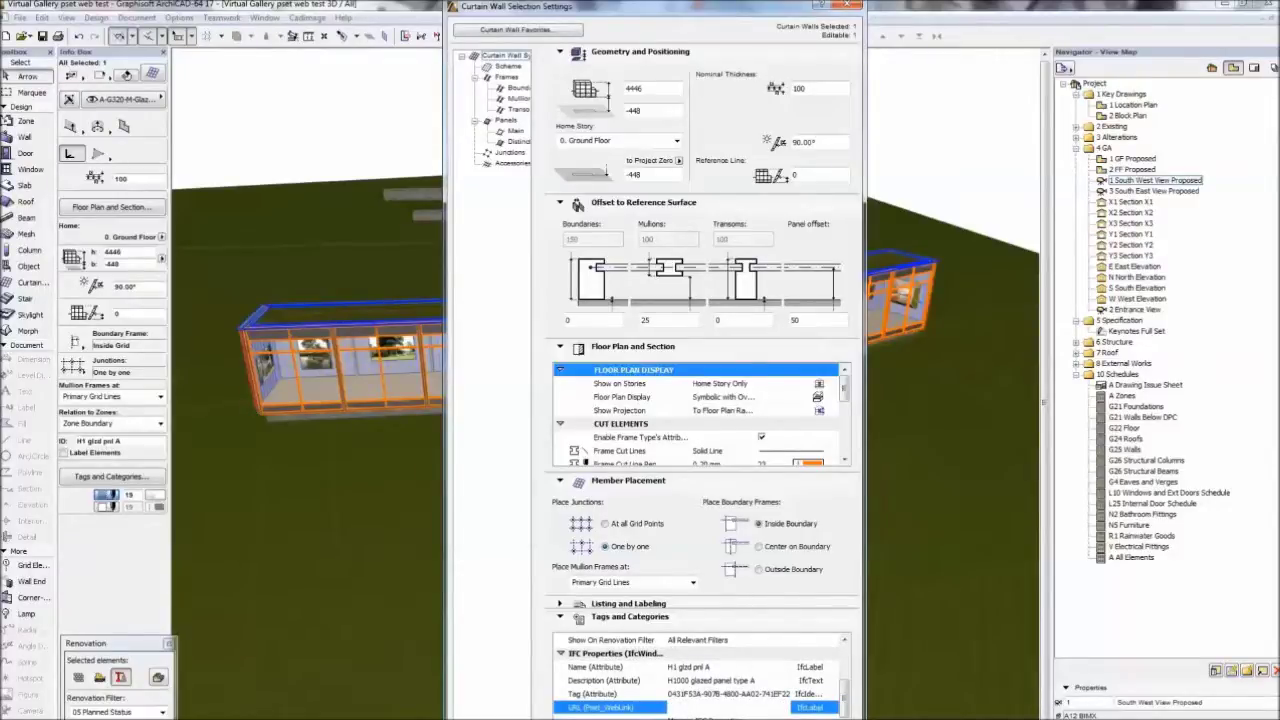
key(Return)
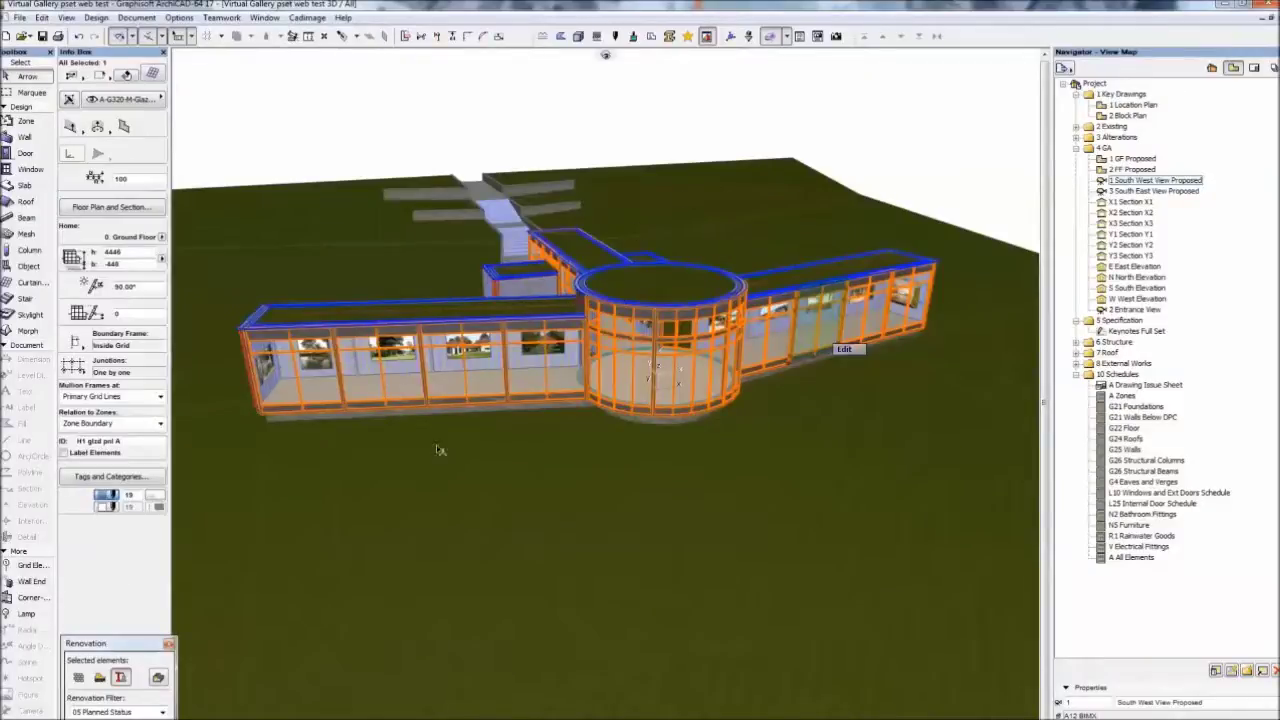
mouse_move(170, 718)
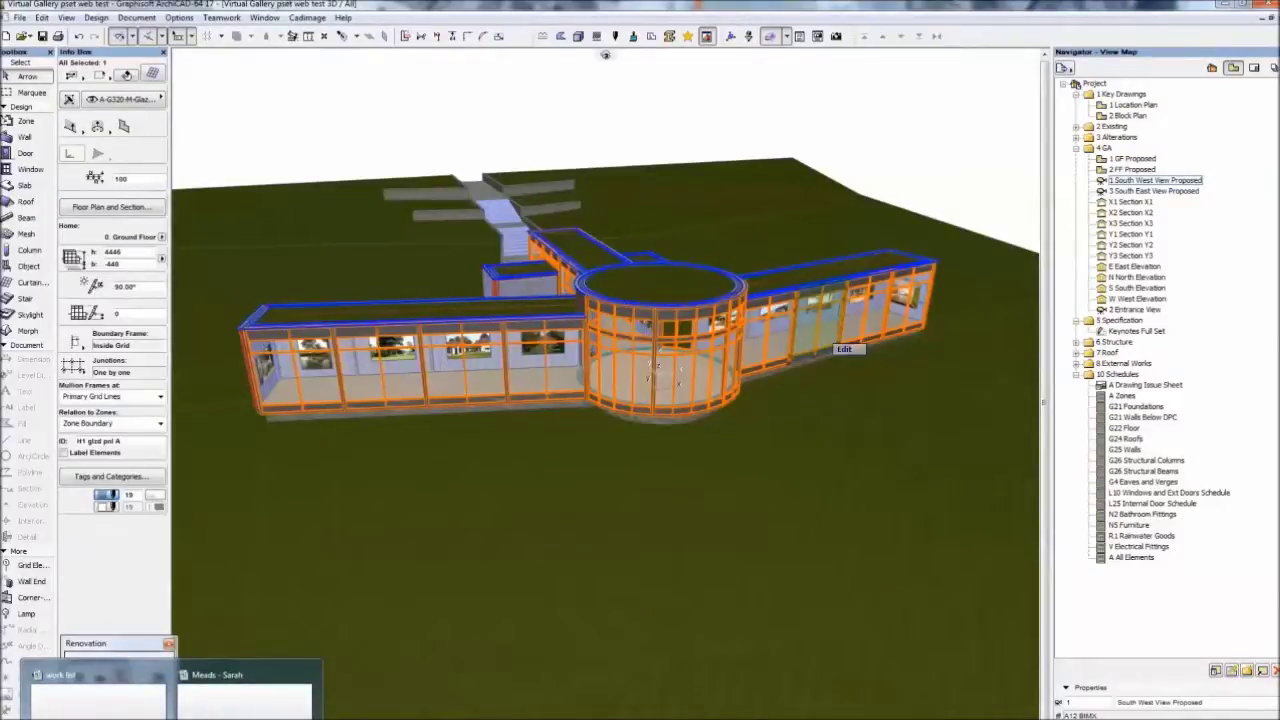
mouse_move(98, 692)
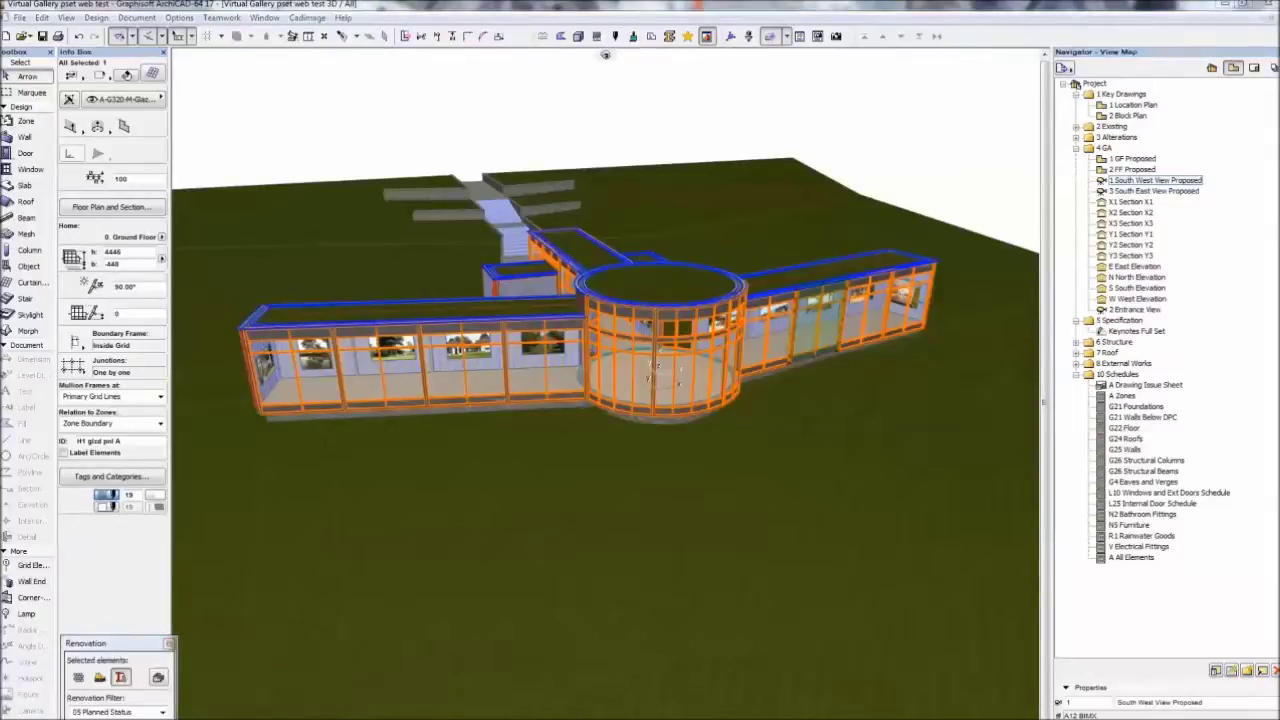
click(300, 620)
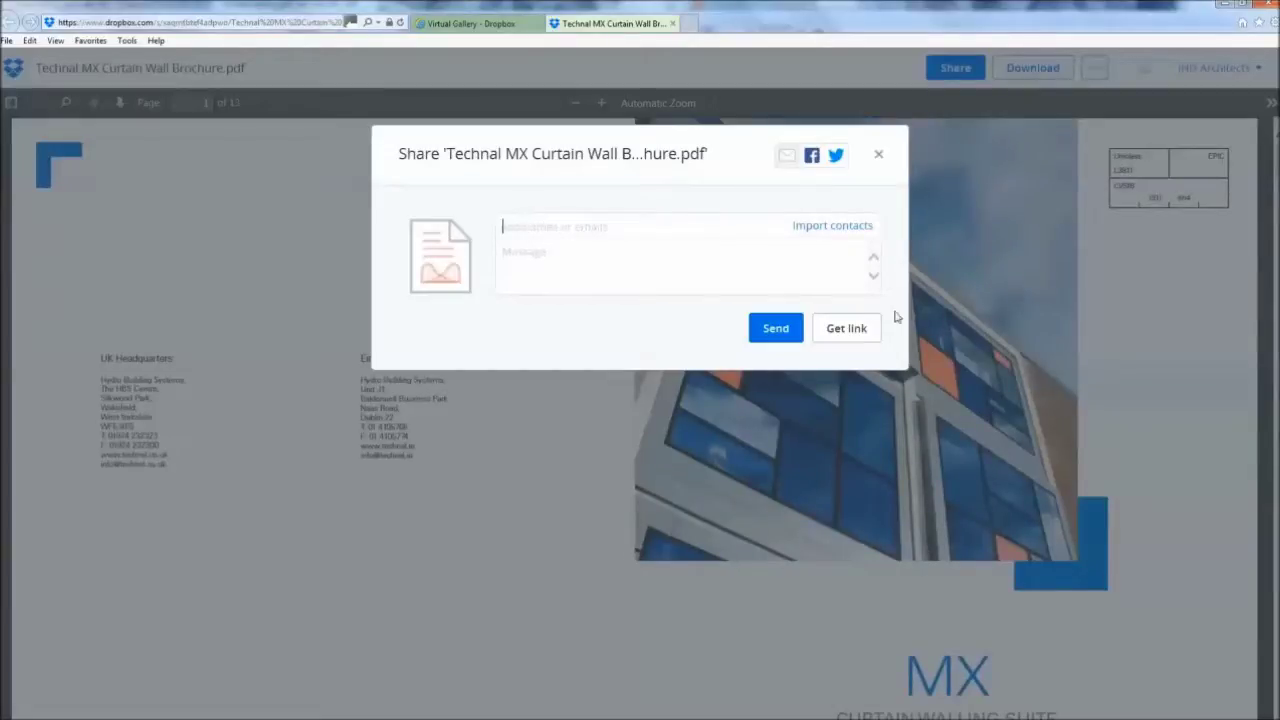
Step: Copy the brochure PDF's Dropbox share link using Get link
click(816, 338)
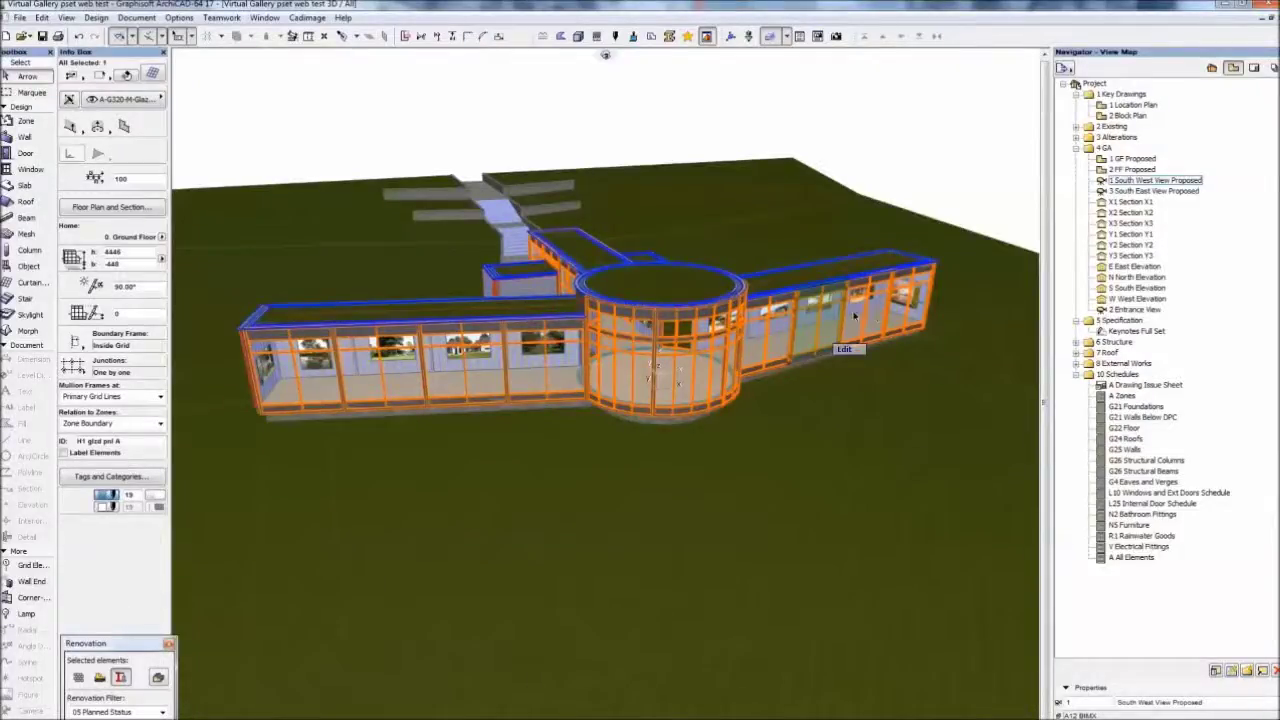
Step: Paste the Dropbox link into the curtain wall's Pset_WebLink URL, then start File > Save as
double_click(855, 317)
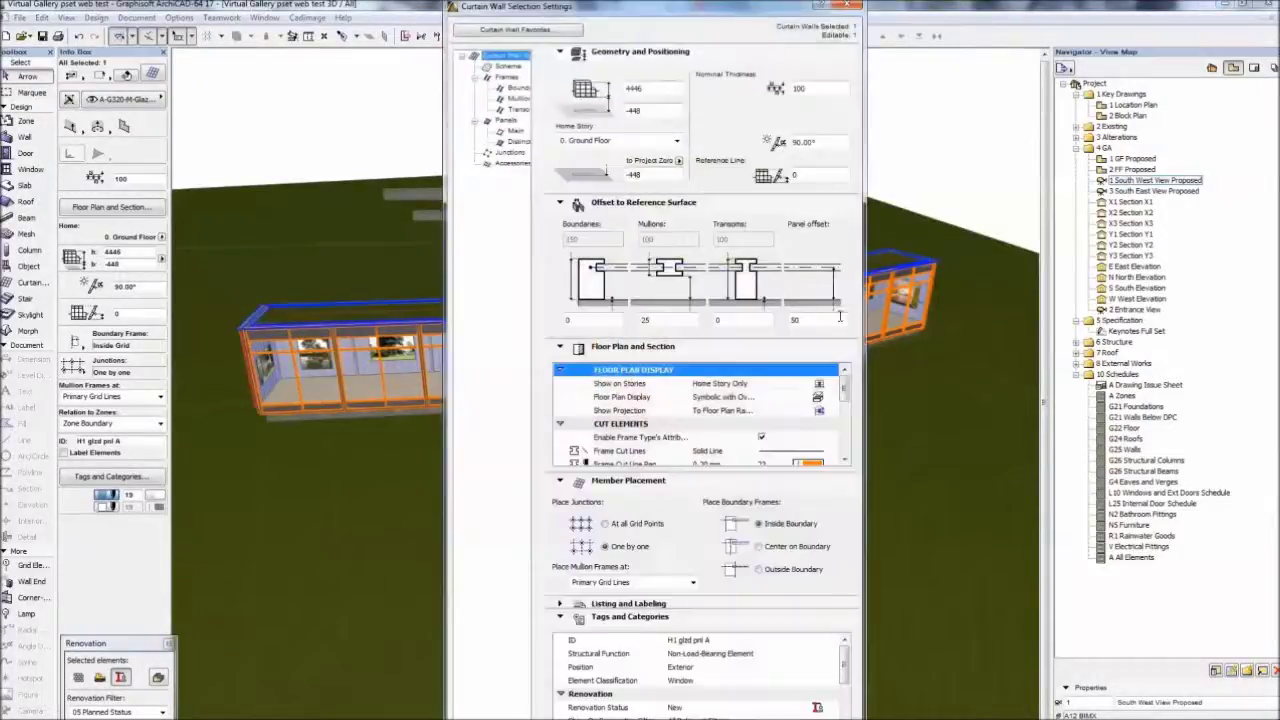
drag(844, 676, 848, 708)
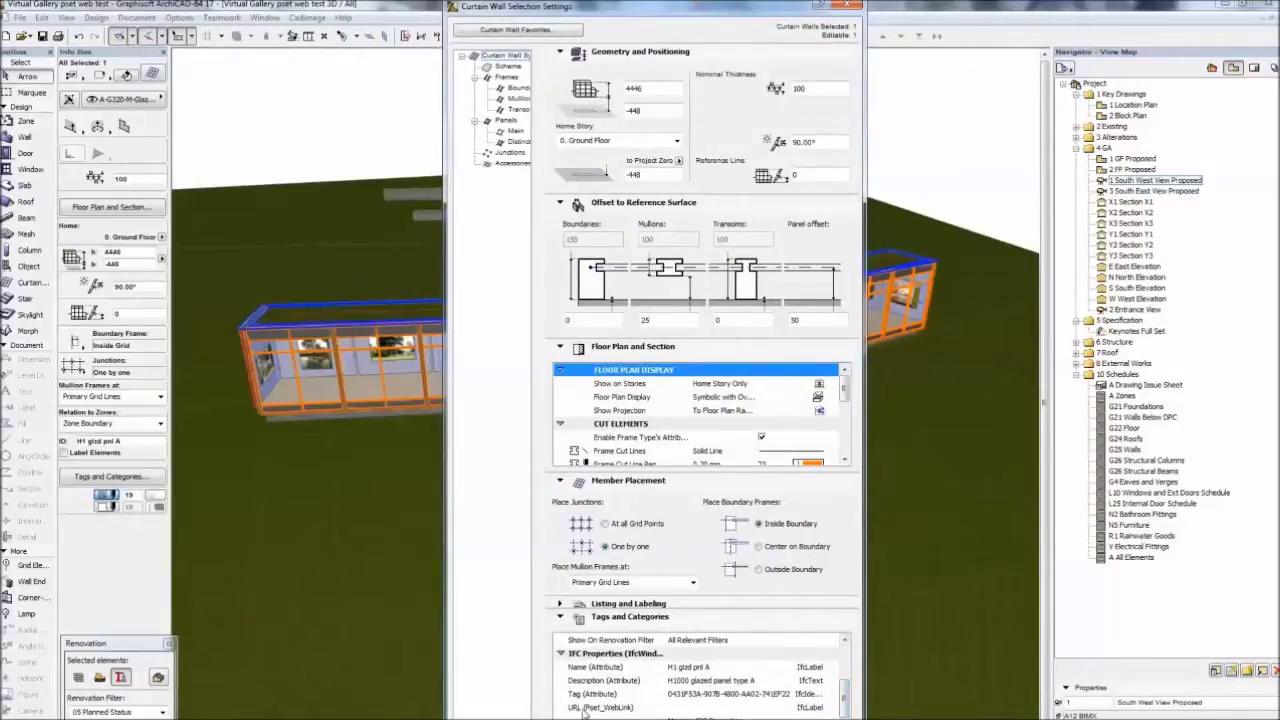
click(680, 710)
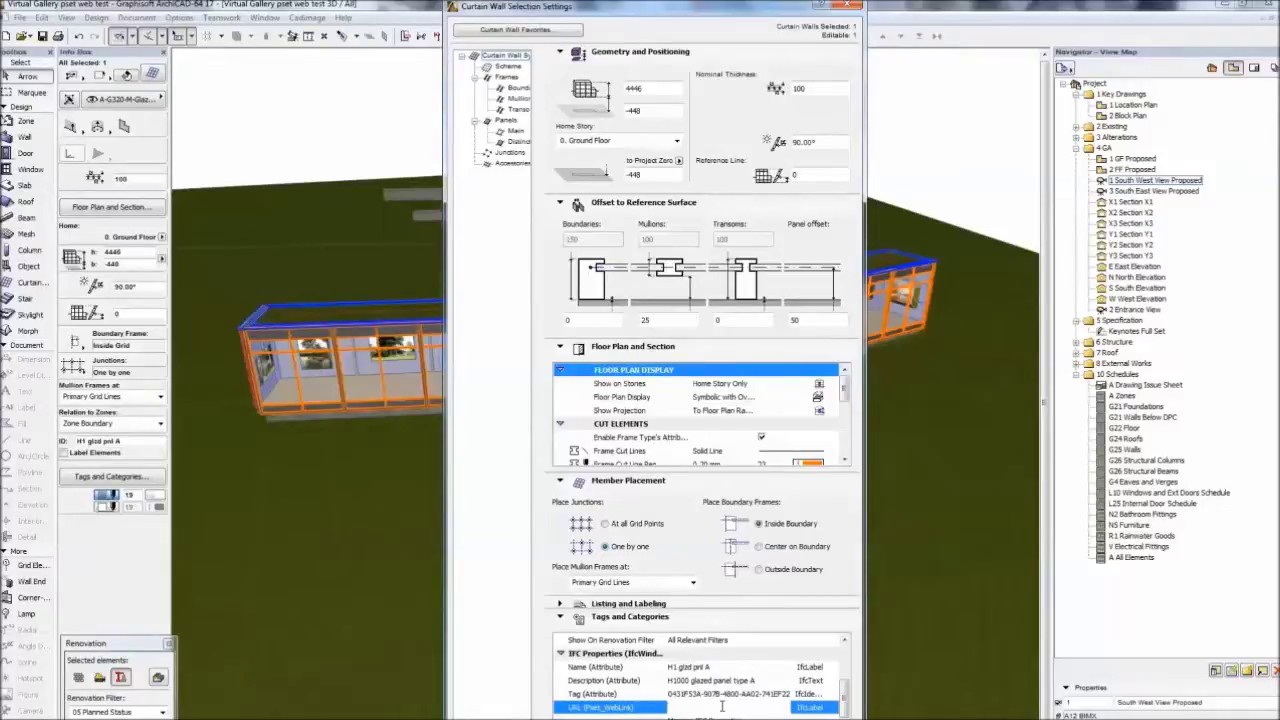
key(ctrl+v)
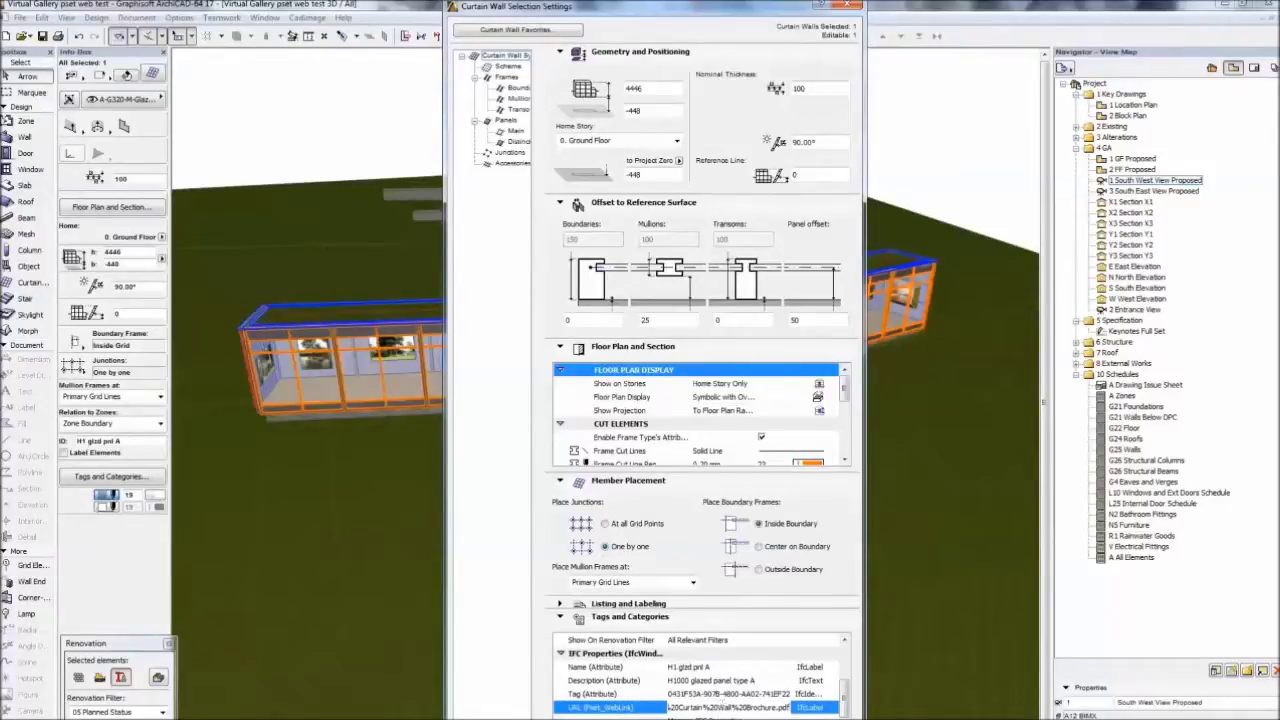
key(Return)
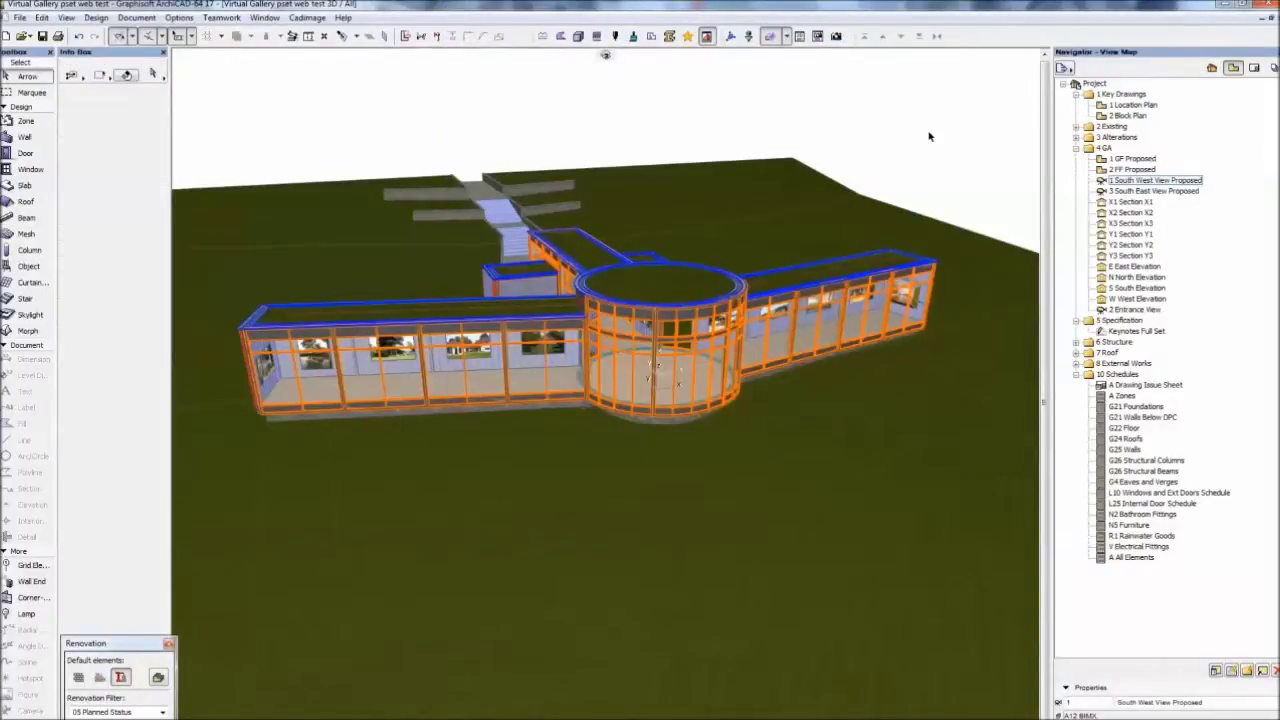
click(19, 18)
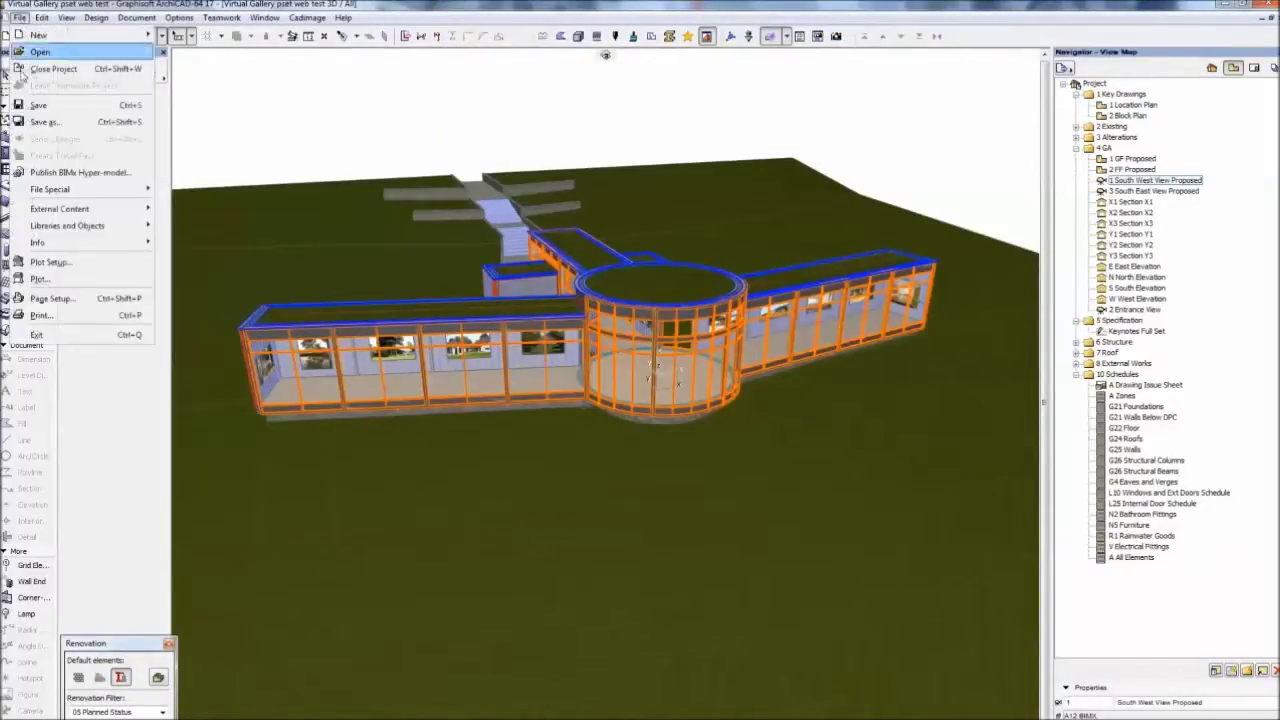
click(44, 122)
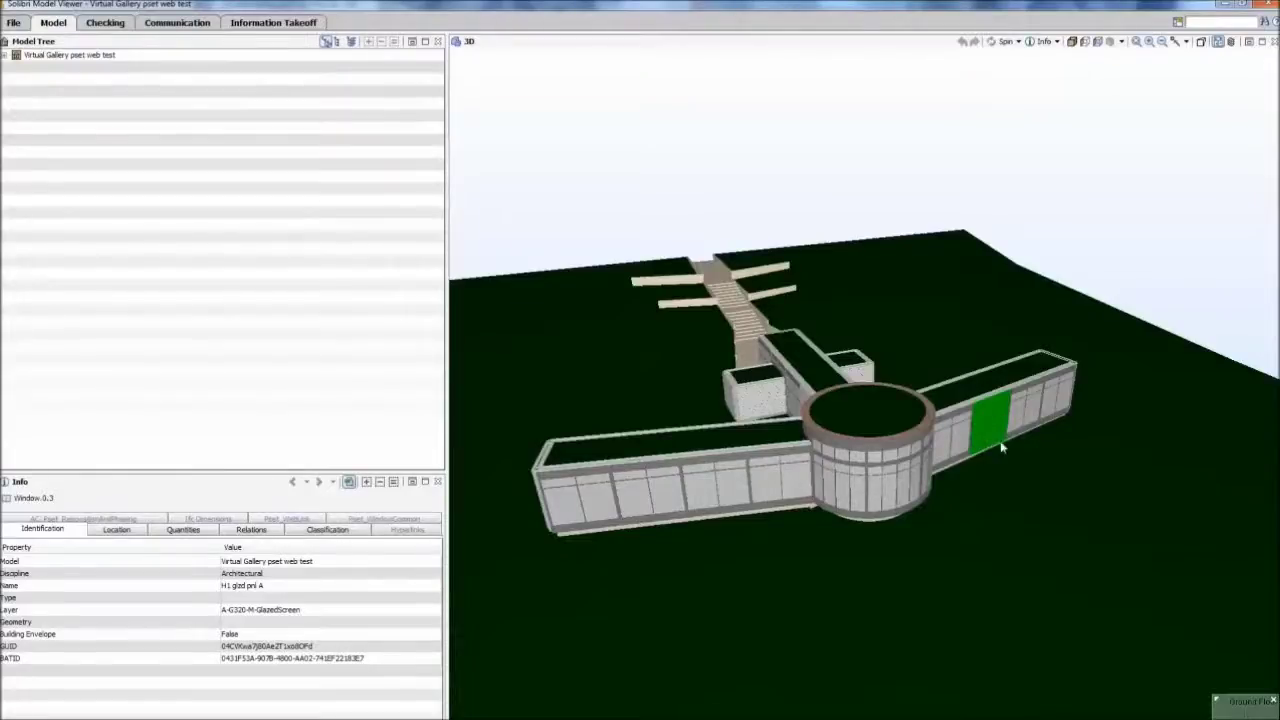
Step: Show the green window's Pset_WebLink tab in the Info panel and follow its URL link
mouse_move(982, 452)
click(320, 563)
click(190, 532)
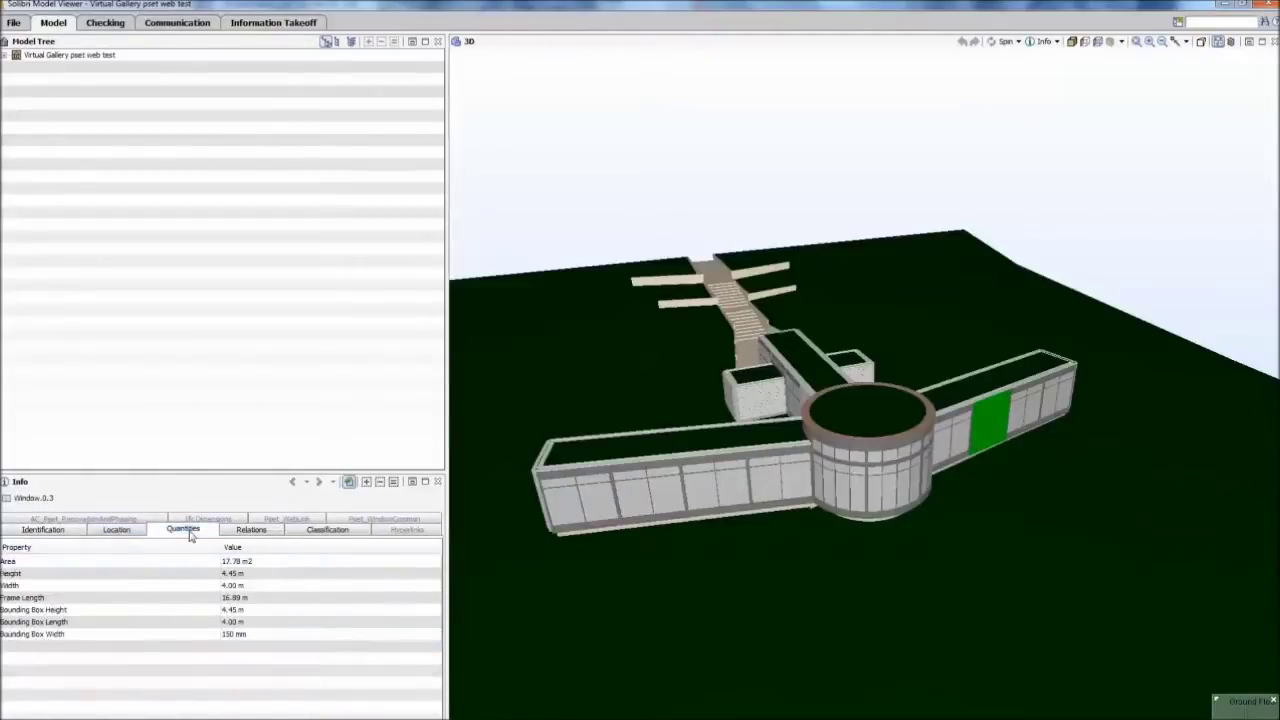
click(301, 520)
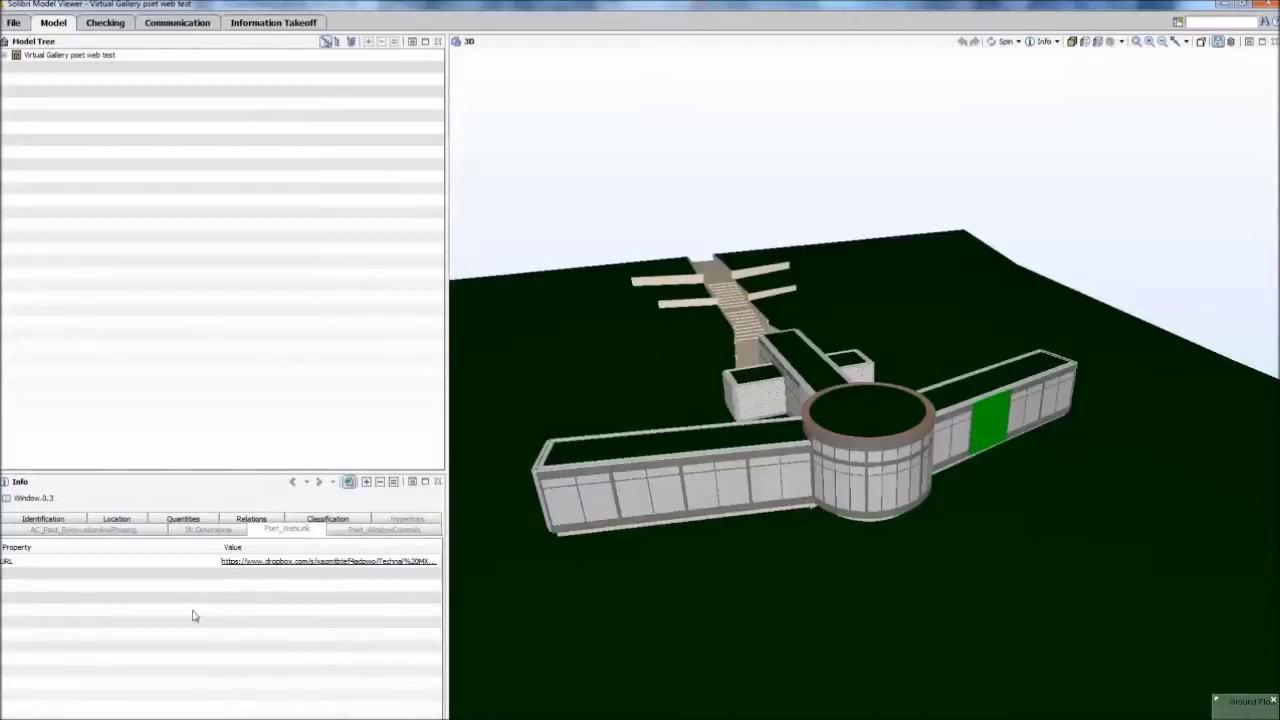
click(195, 565)
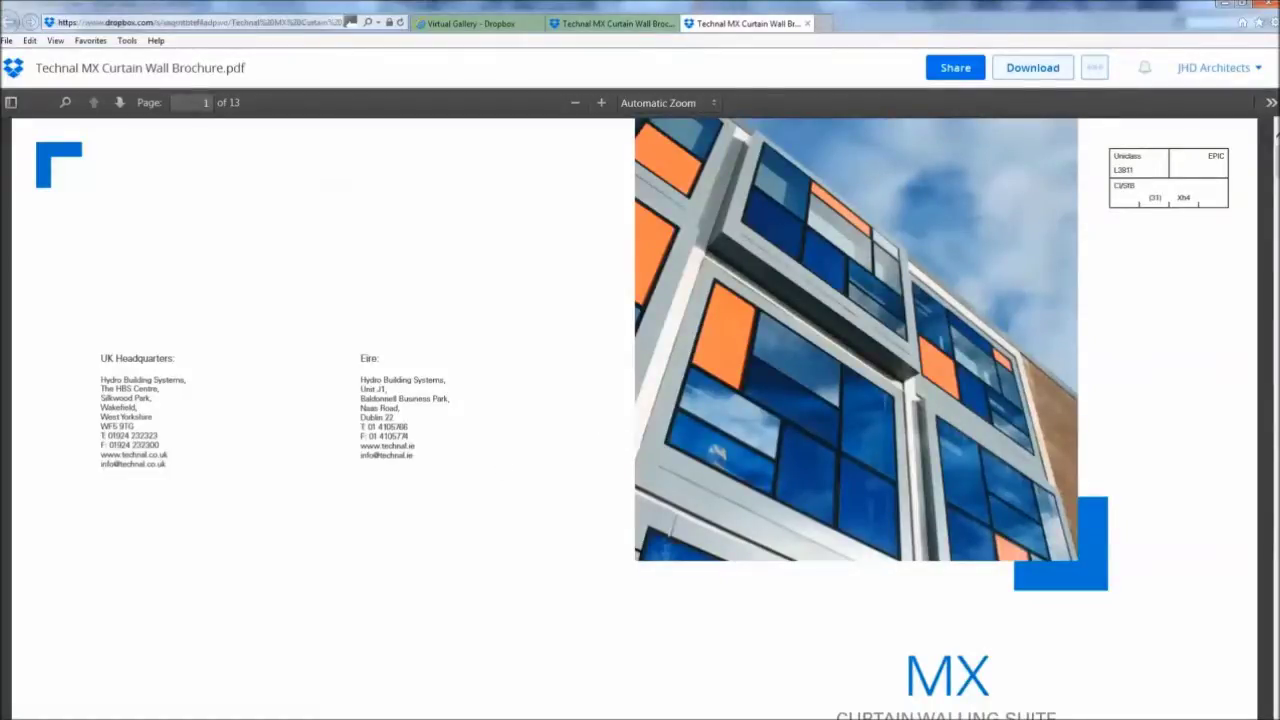
Step: Return from the Dropbox brochure to Solibri Model Viewer via the taskbar
mouse_move(357, 715)
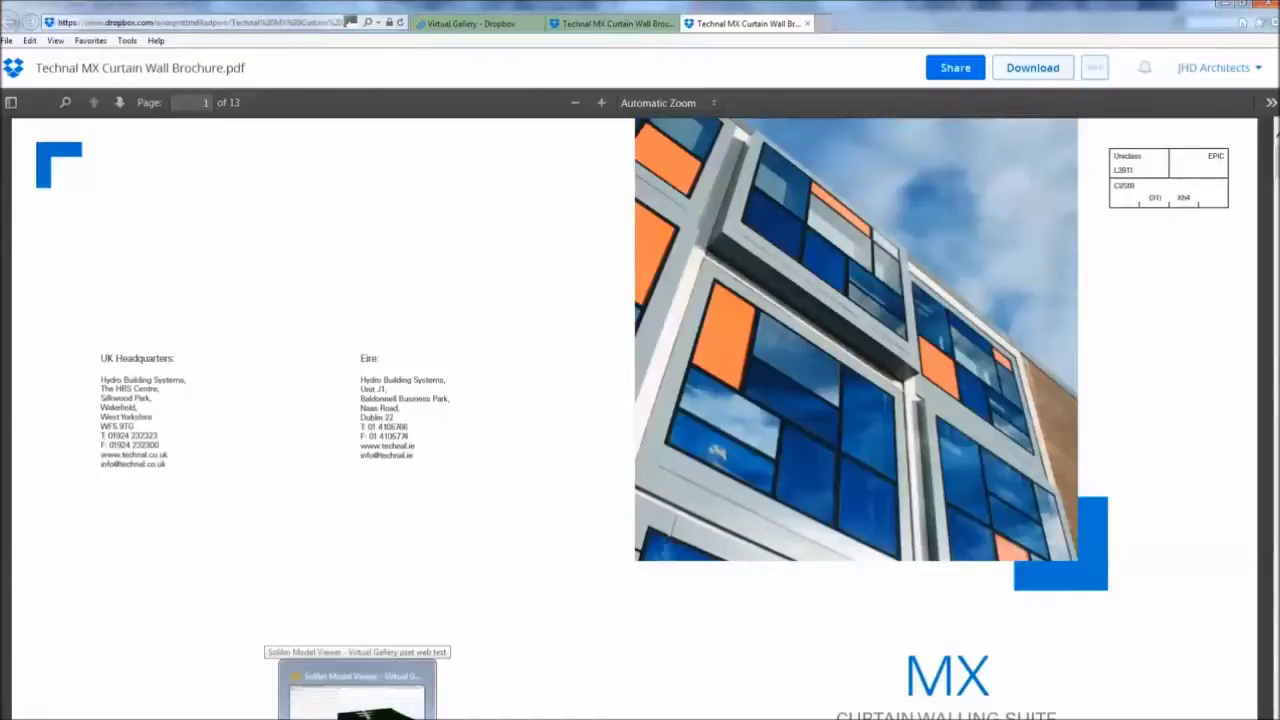
click(357, 690)
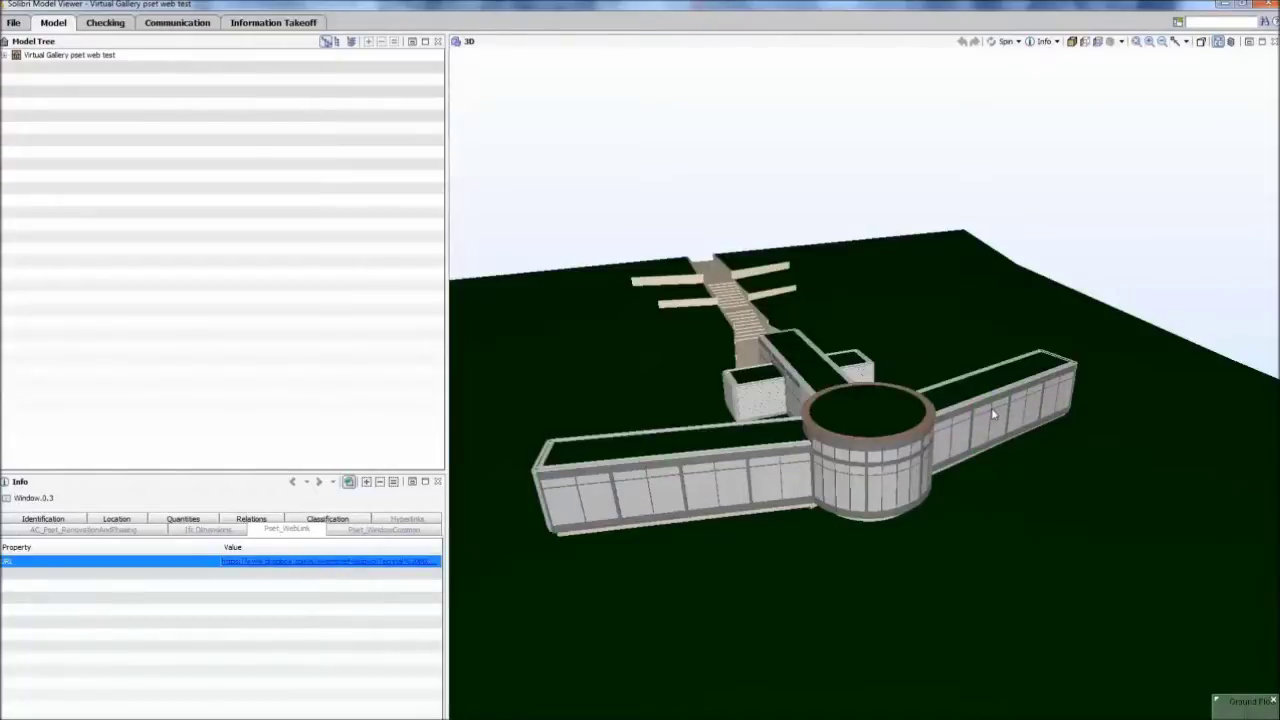
Step: Switch from Solibri back to ArchiCAD's 3D gallery view via the taskbar
mouse_move(992, 410)
mouse_move(480, 715)
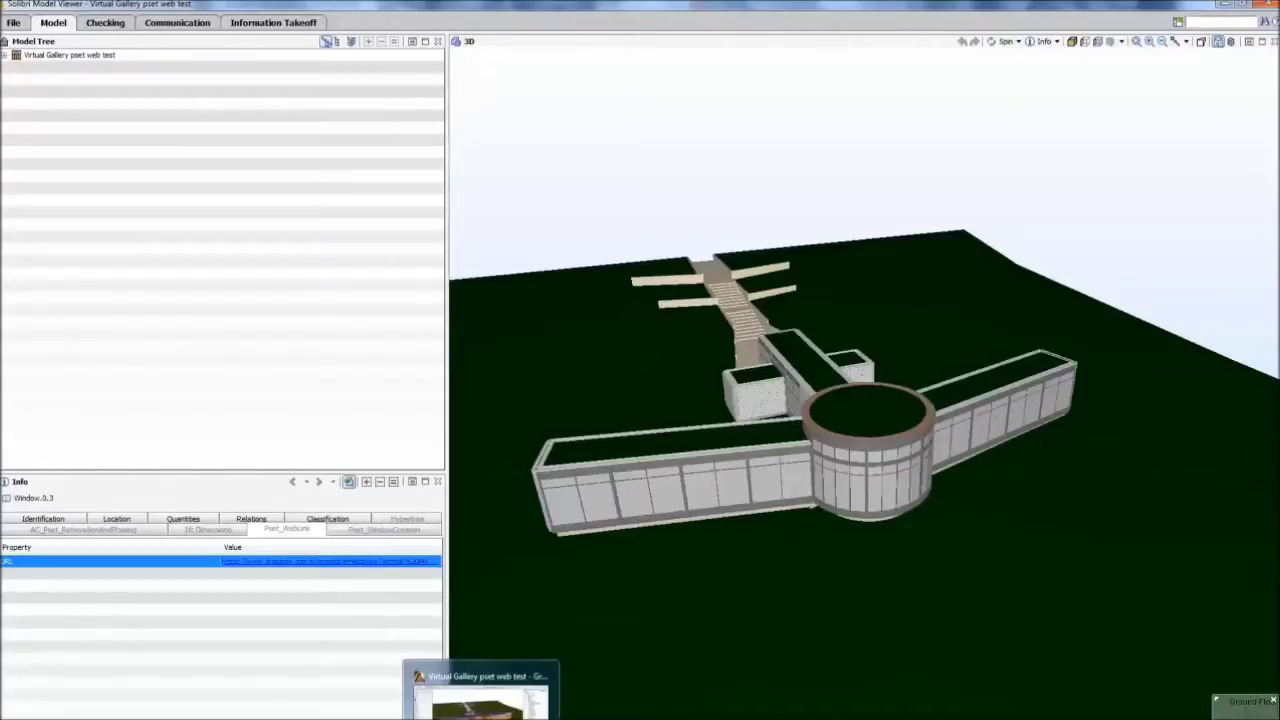
click(485, 690)
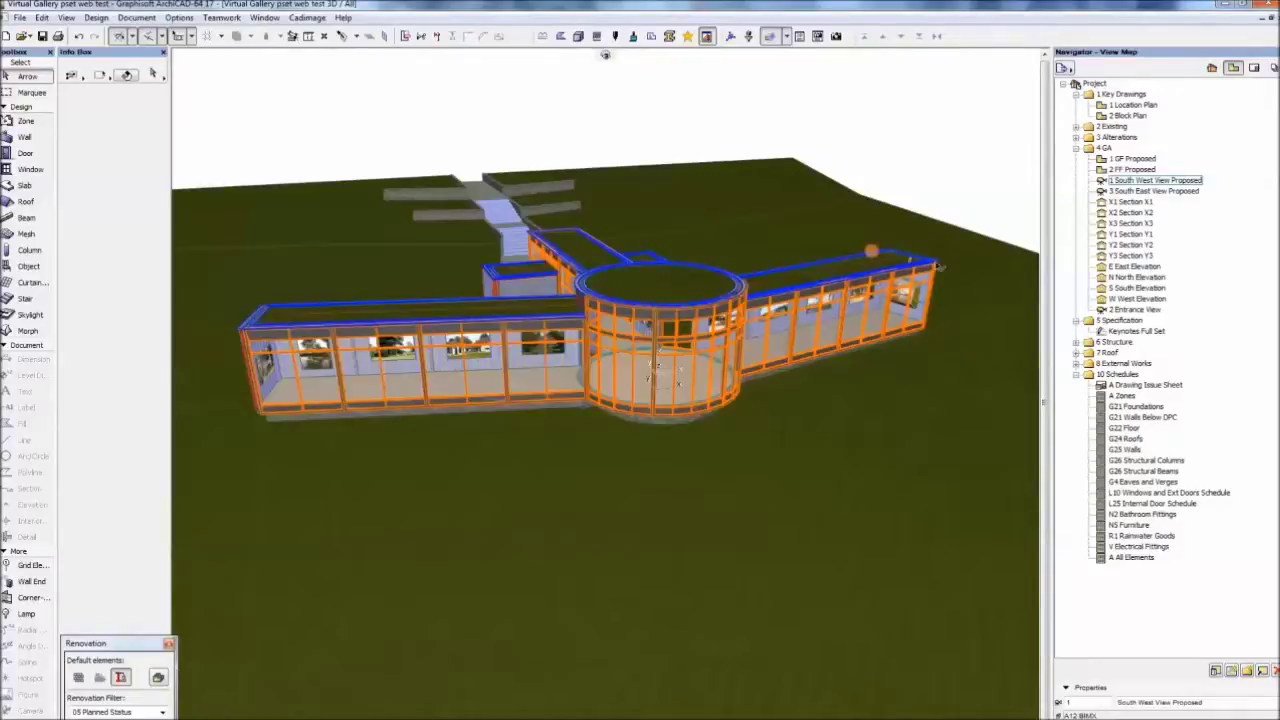
mouse_move(940, 267)
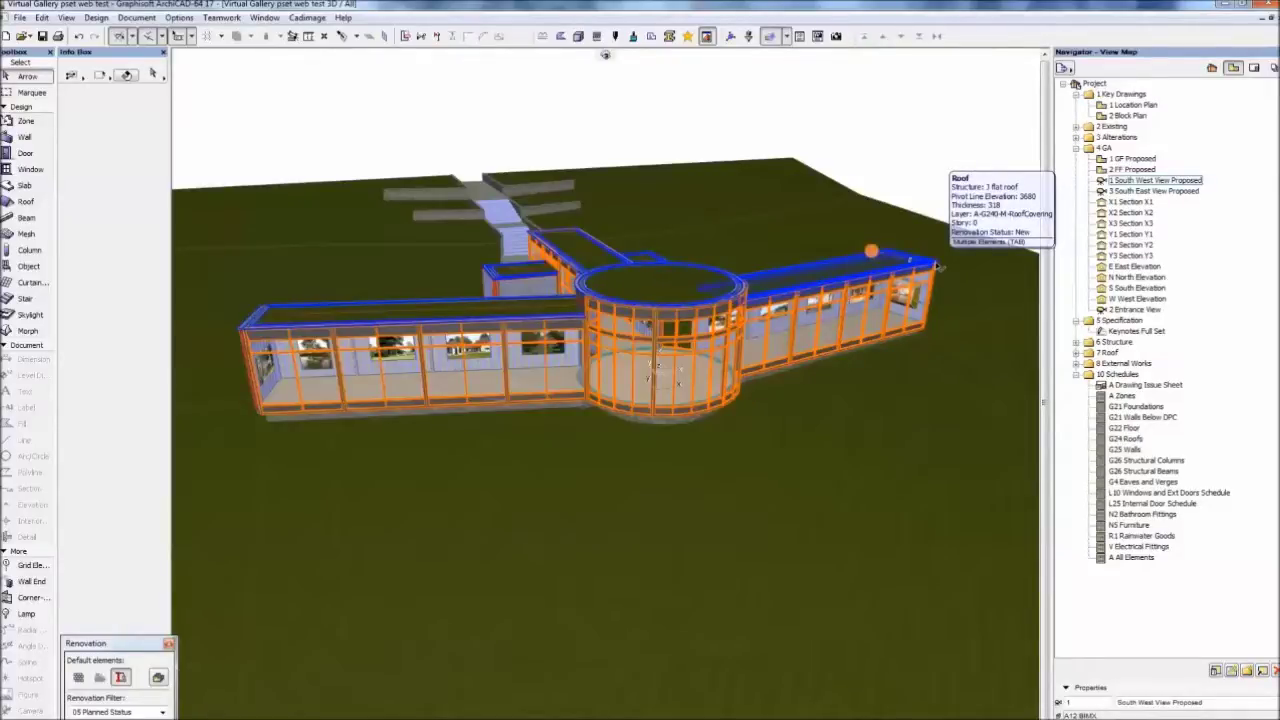